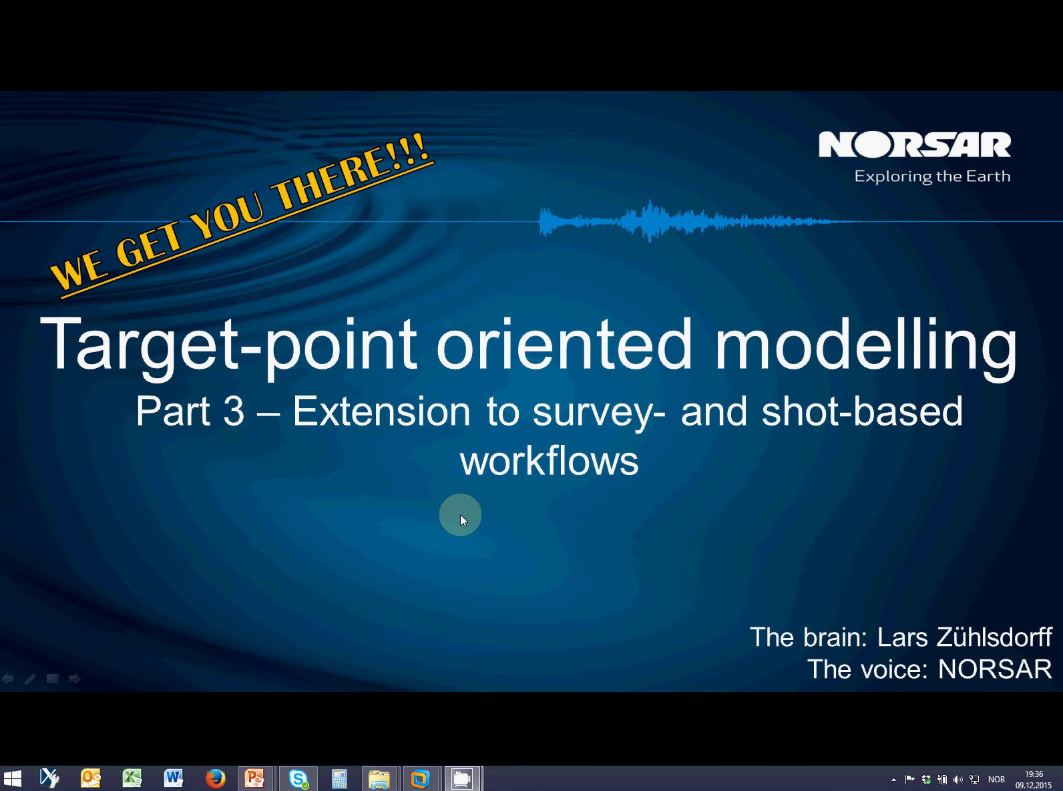
# Advance the slideshow from the title slide to the Results slide listing Parts 1–3.
pyautogui.click(465, 505)
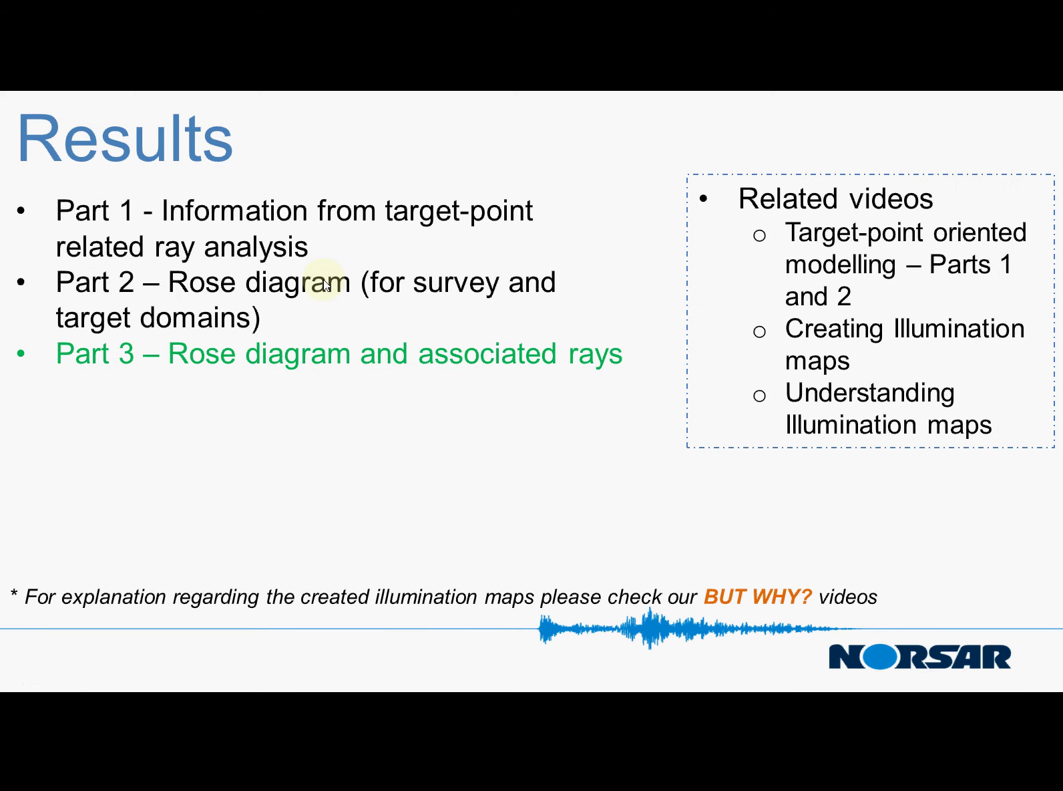
# In the 3D Depth Viewer, trace a fan of direct rays at the salt body, then clear them.
pyautogui.hotkey('alt', 'Tab')
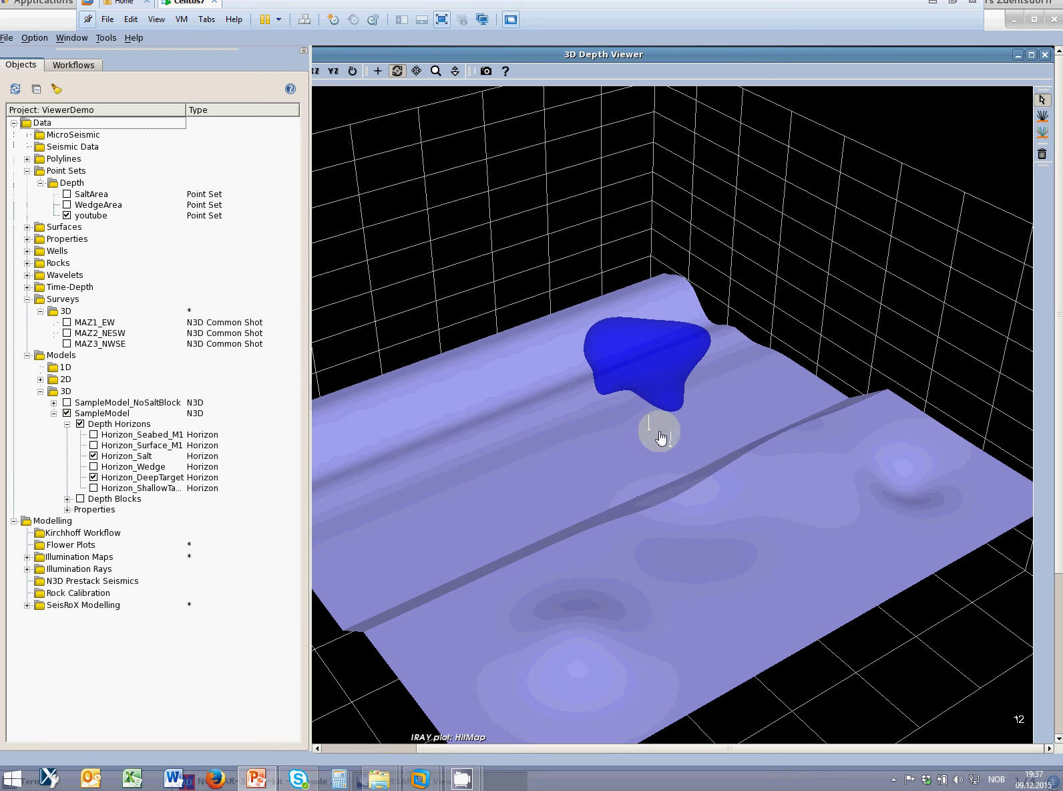
pyautogui.moveTo(661, 438)
pyautogui.mouseDown()
pyautogui.moveTo(685, 402)
pyautogui.moveTo(608, 352)
pyautogui.moveTo(658, 434)
pyautogui.mouseUp()
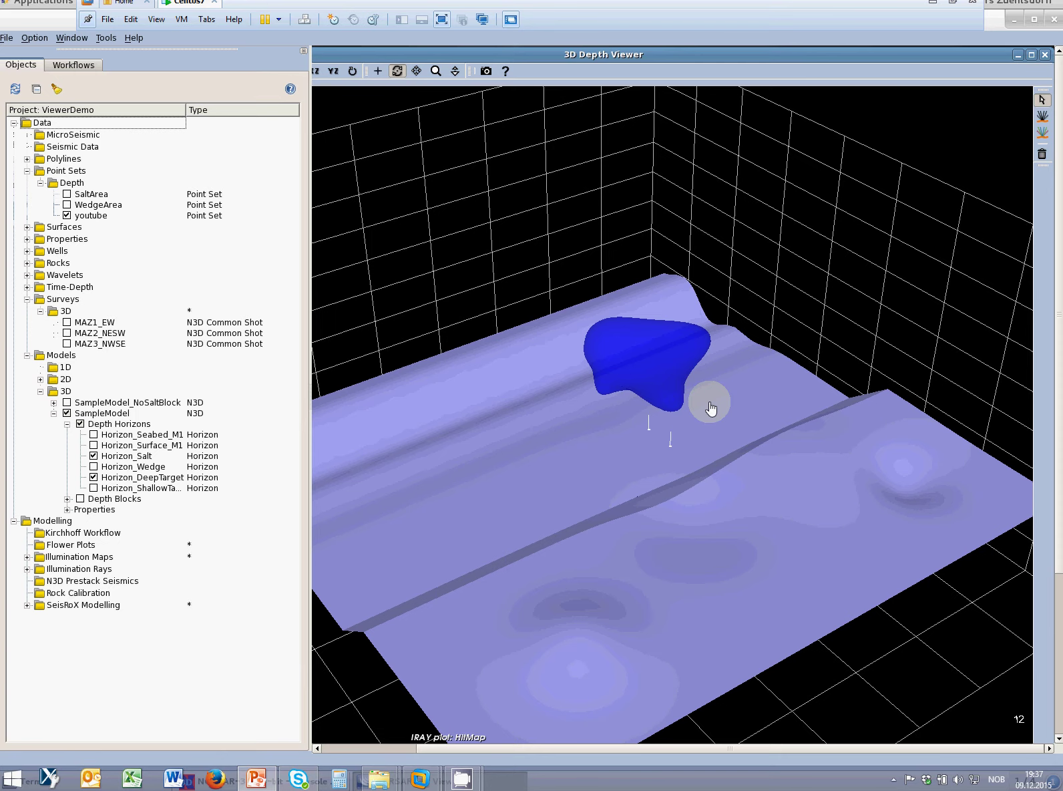
pyautogui.click(1044, 119)
pyautogui.click(790, 372)
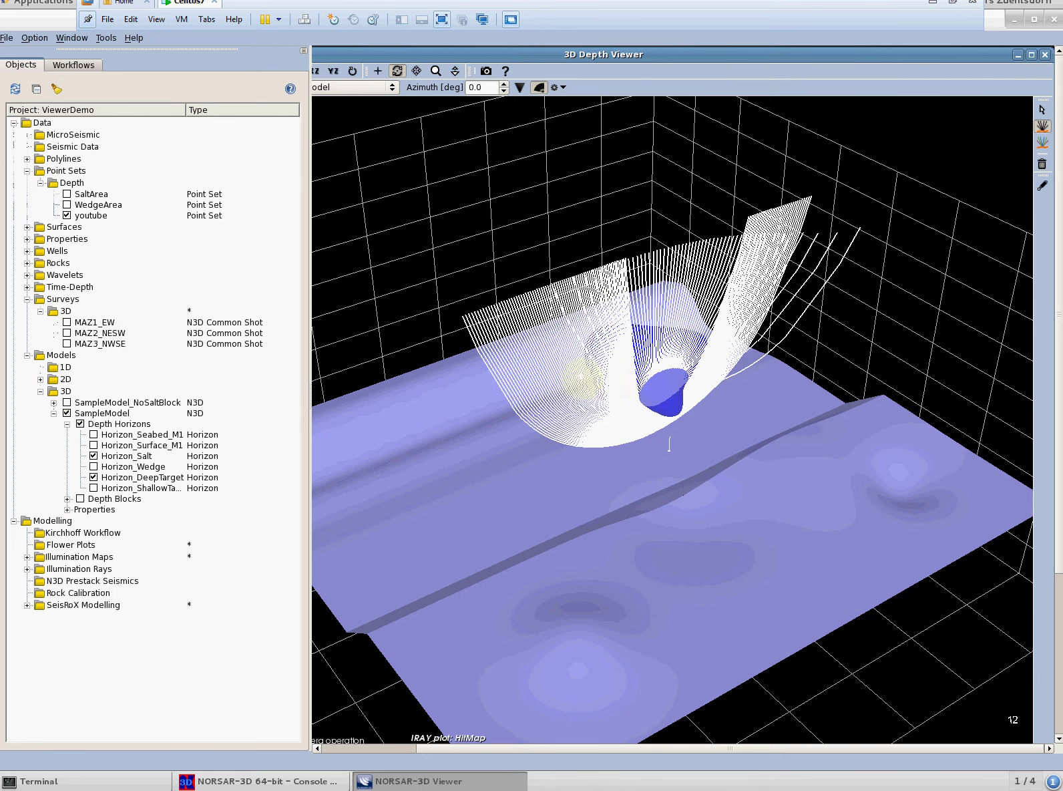
pyautogui.click(1042, 164)
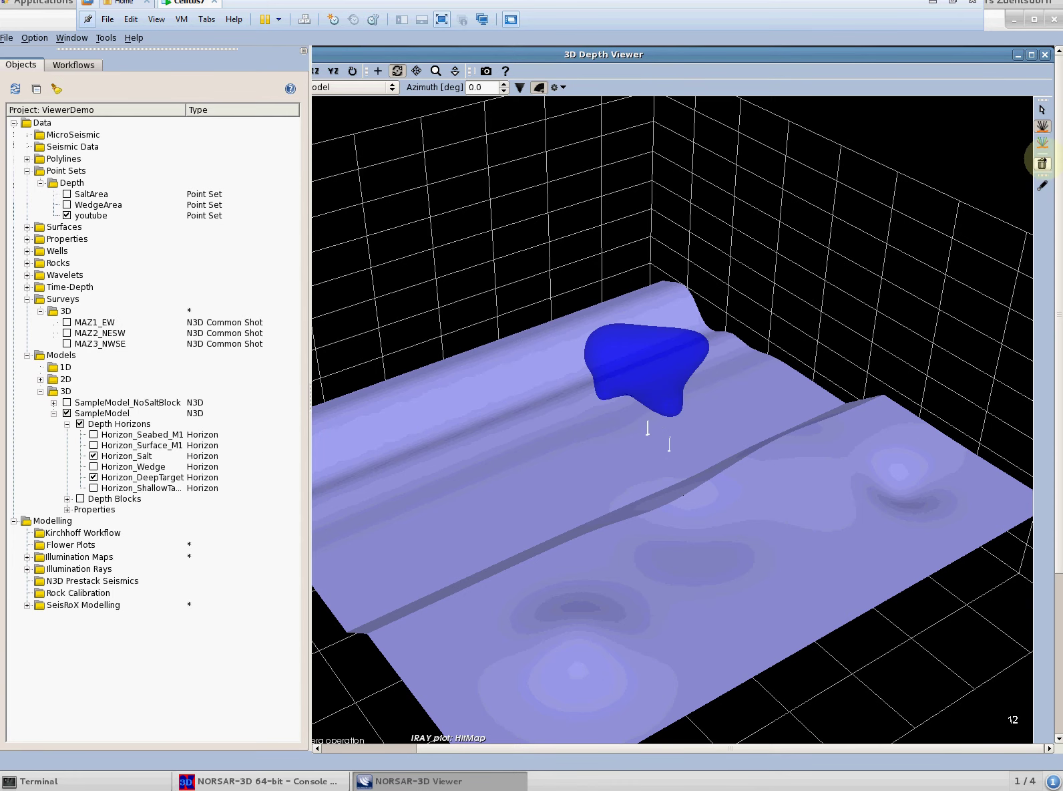
pyautogui.click(1042, 110)
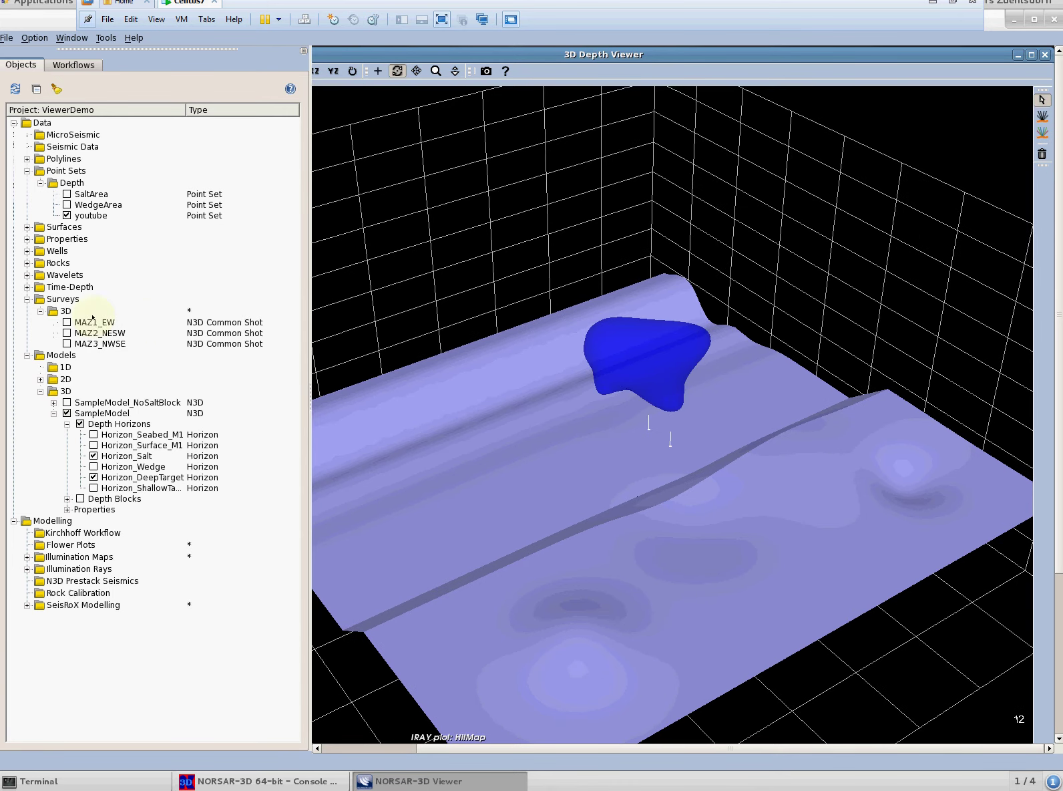
# Display the MAZ1_EW survey in 3D, bring the console window forward, and open the Functions menu.
pyautogui.click(67, 322)
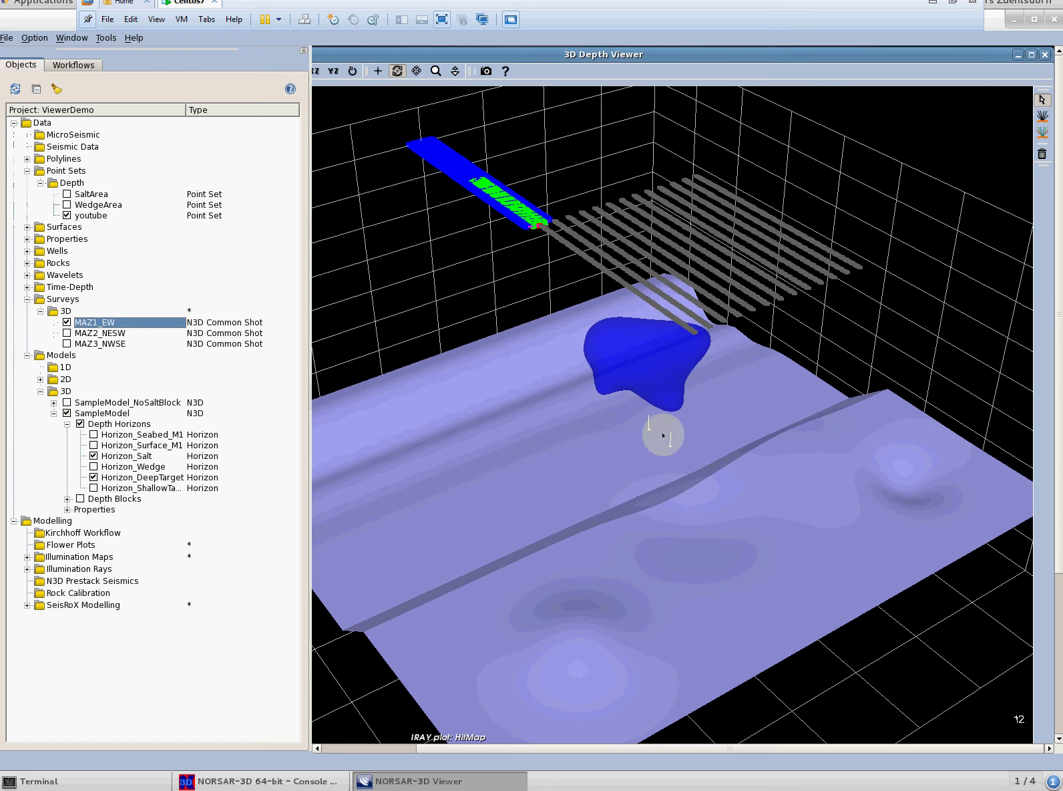
pyautogui.click(244, 780)
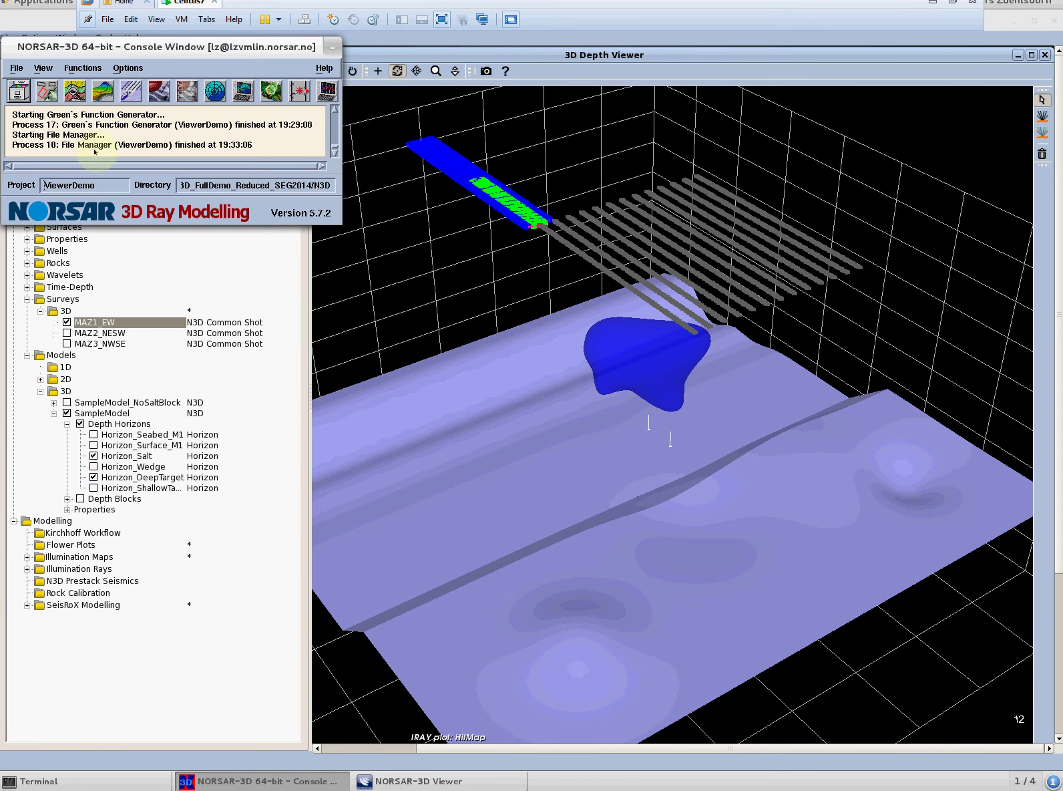
pyautogui.click(82, 68)
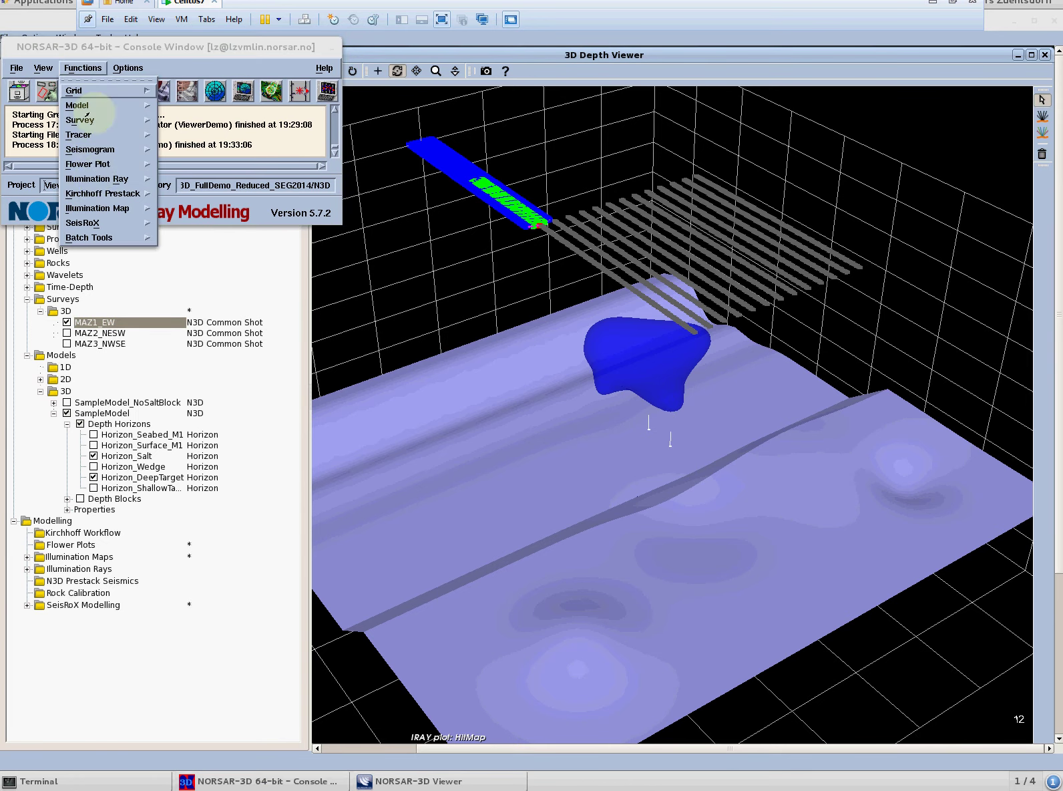
# Launch the Green's Function Generator with SampleModel as the background model.
pyautogui.moveTo(123, 179)
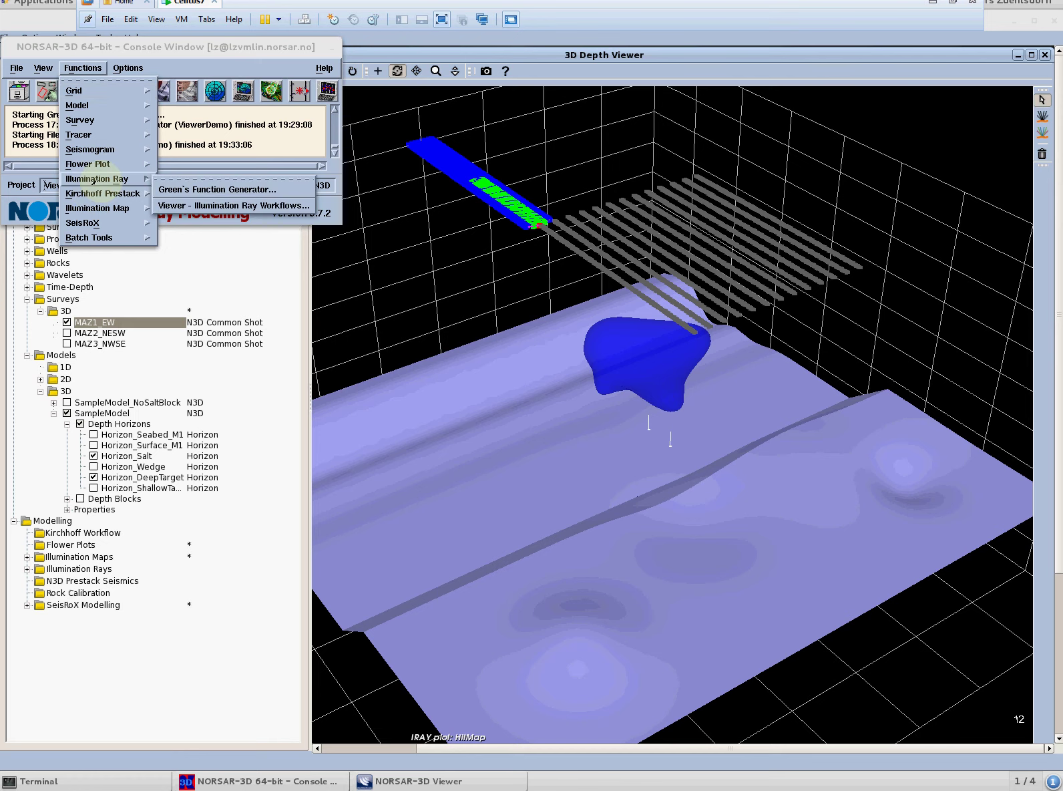
pyautogui.click(224, 190)
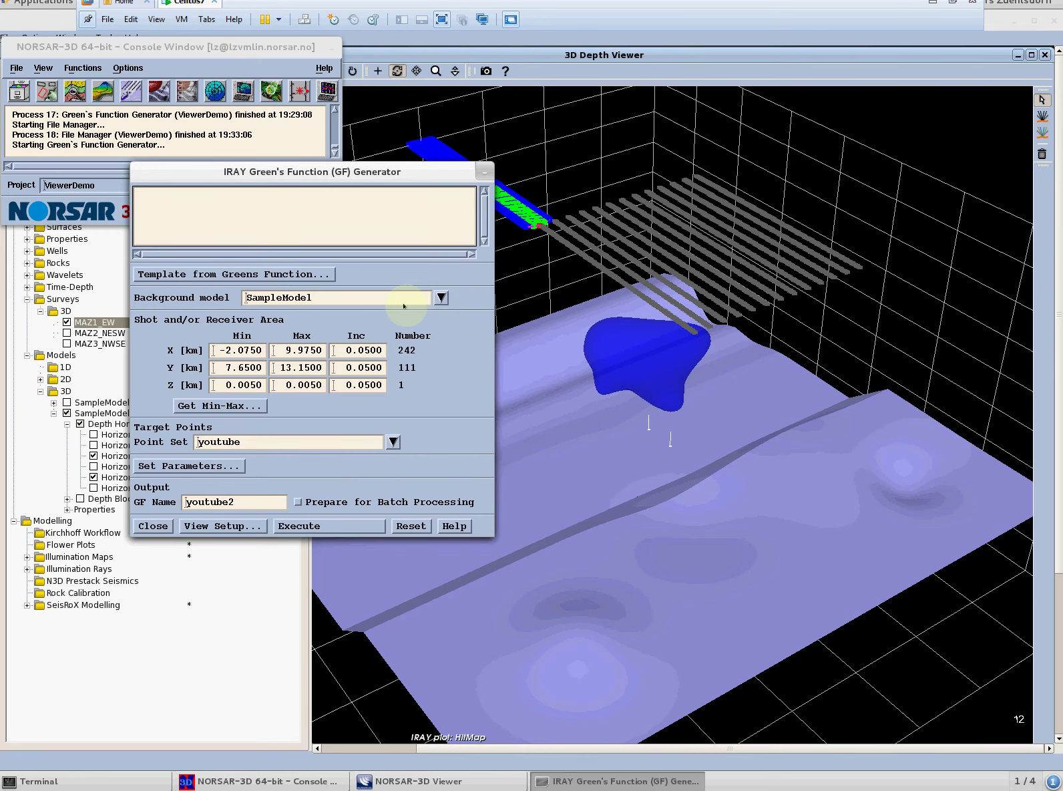
pyautogui.click(441, 297)
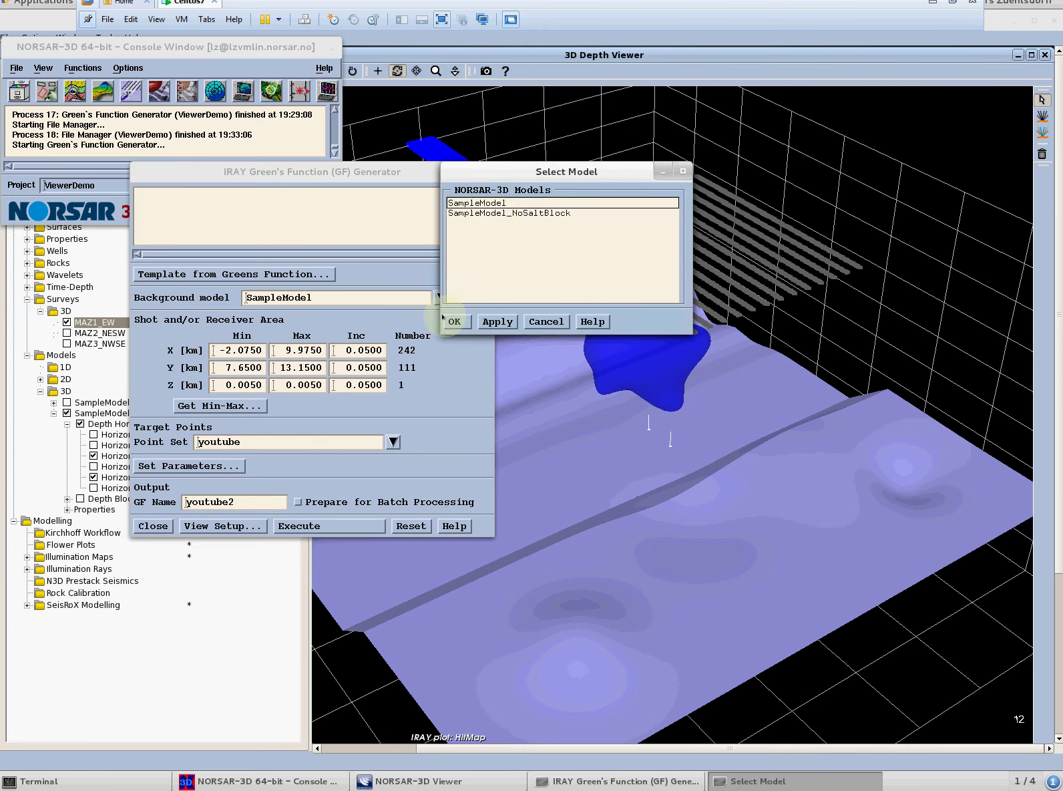
pyautogui.click(489, 203)
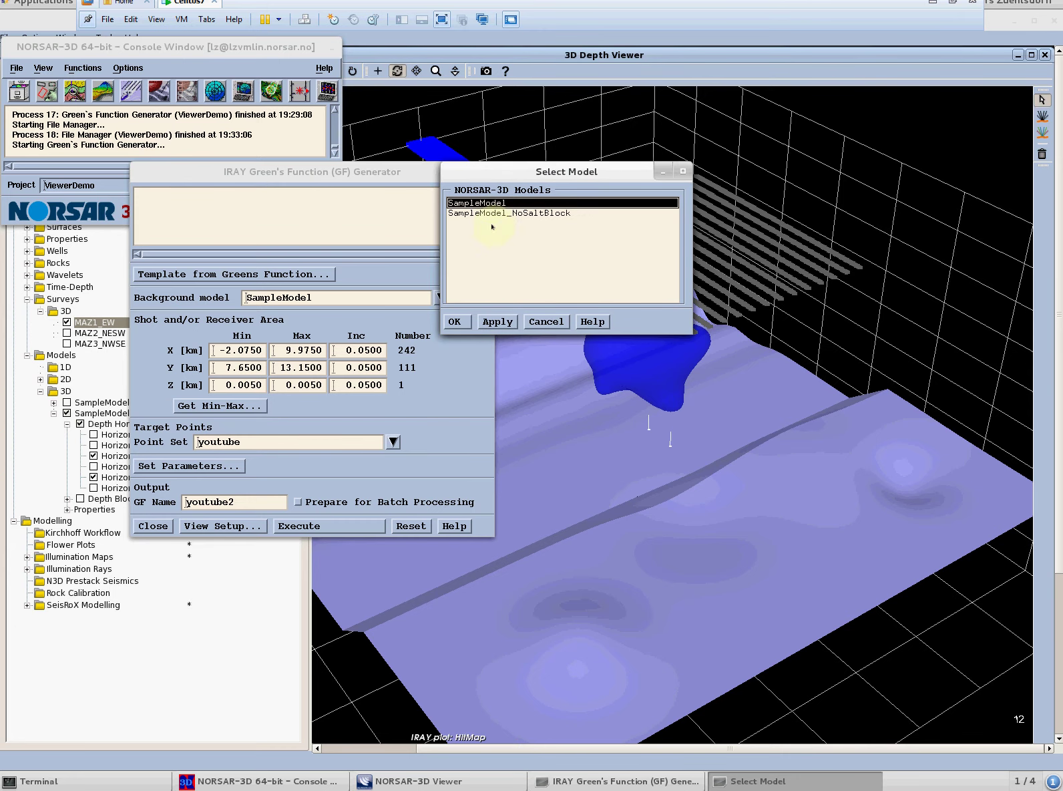
pyautogui.click(455, 321)
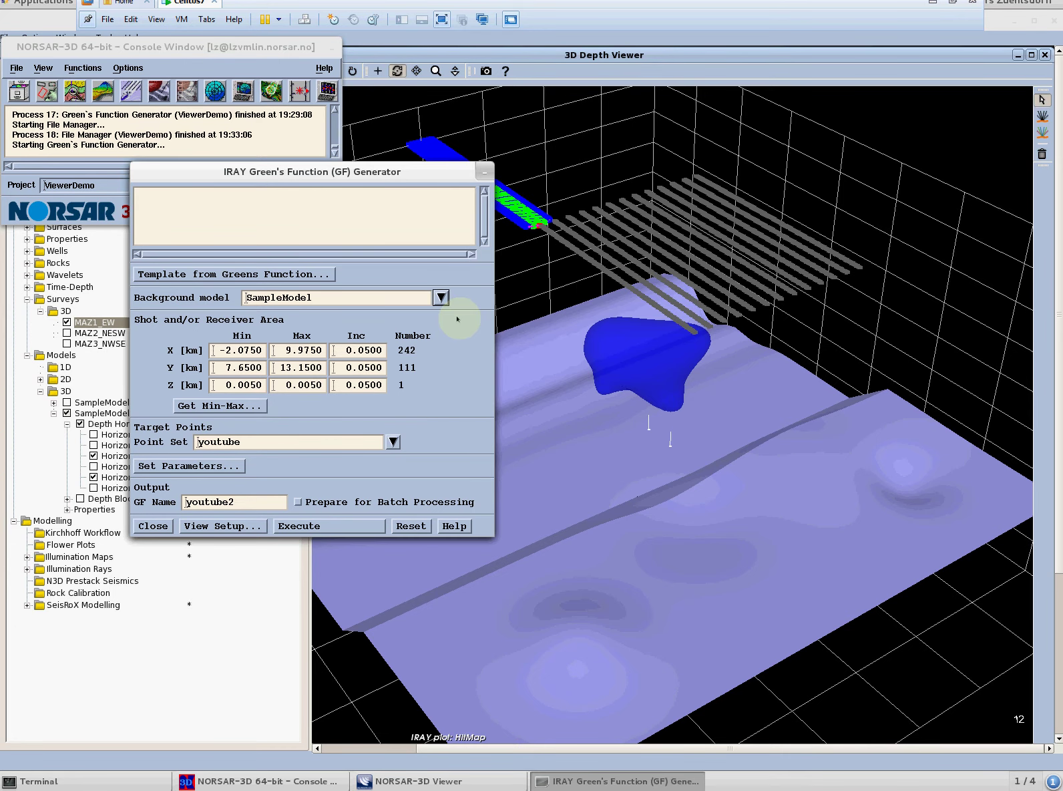
# Set the shot/receiver area to the MAZ1_EW survey's min-max extents.
pyautogui.click(225, 406)
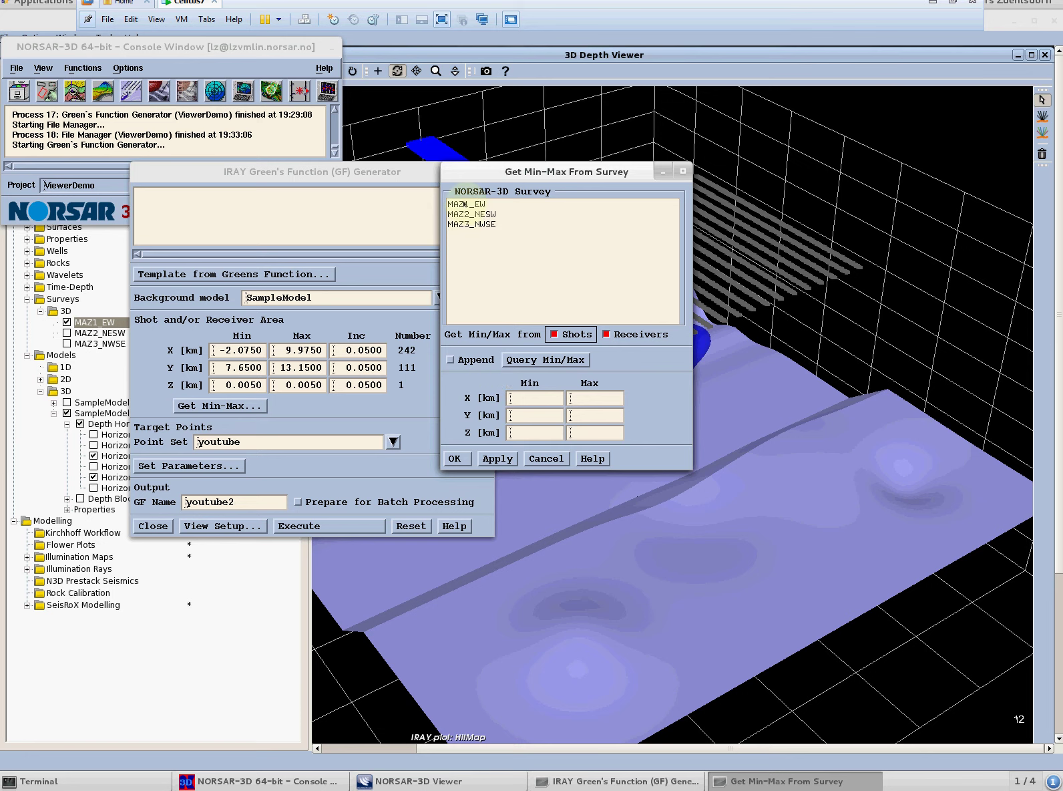
pyautogui.click(465, 204)
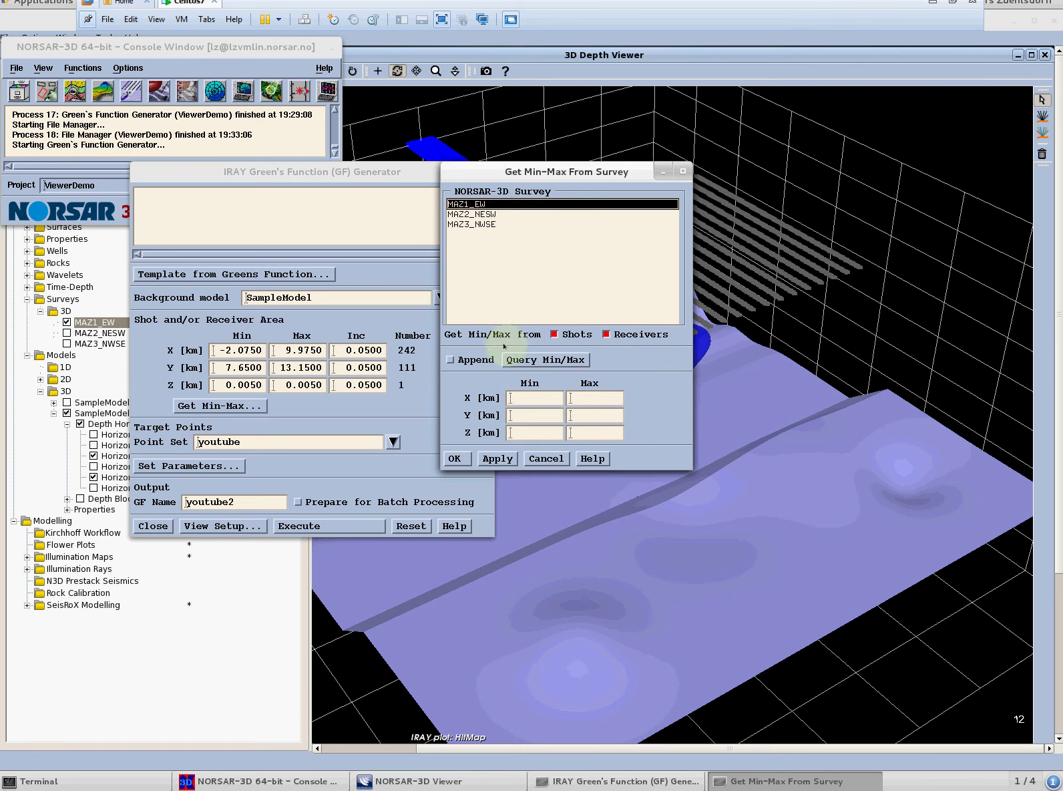
pyautogui.click(522, 359)
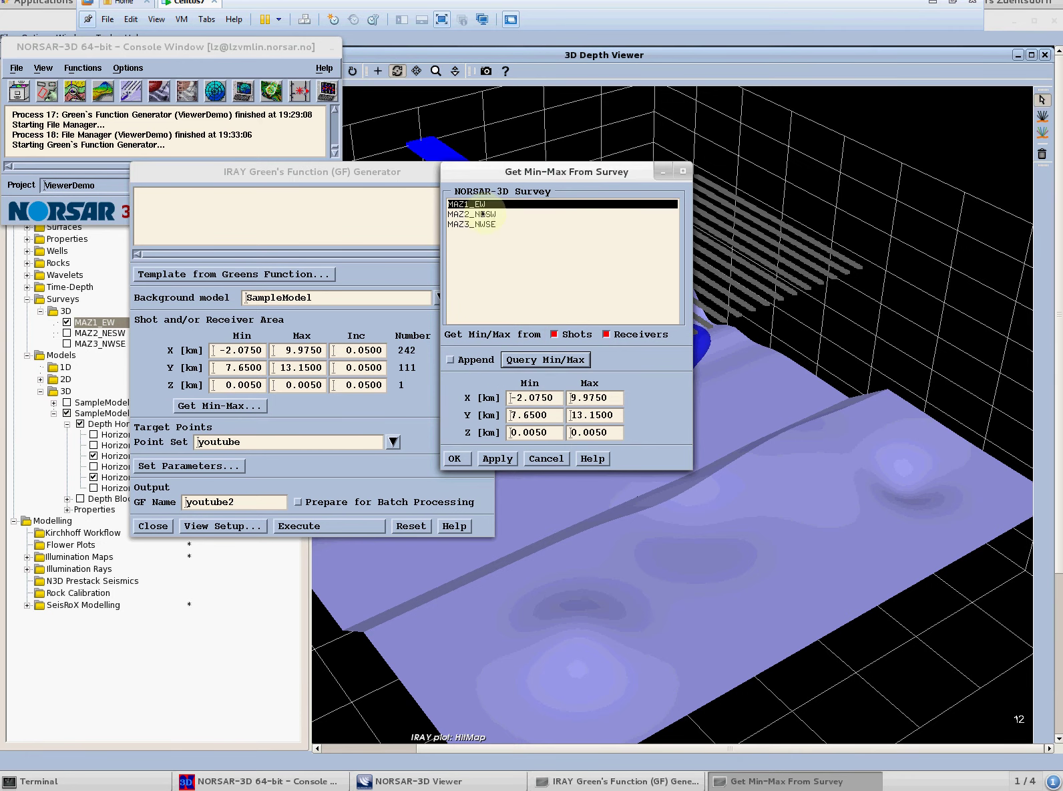
pyautogui.click(454, 458)
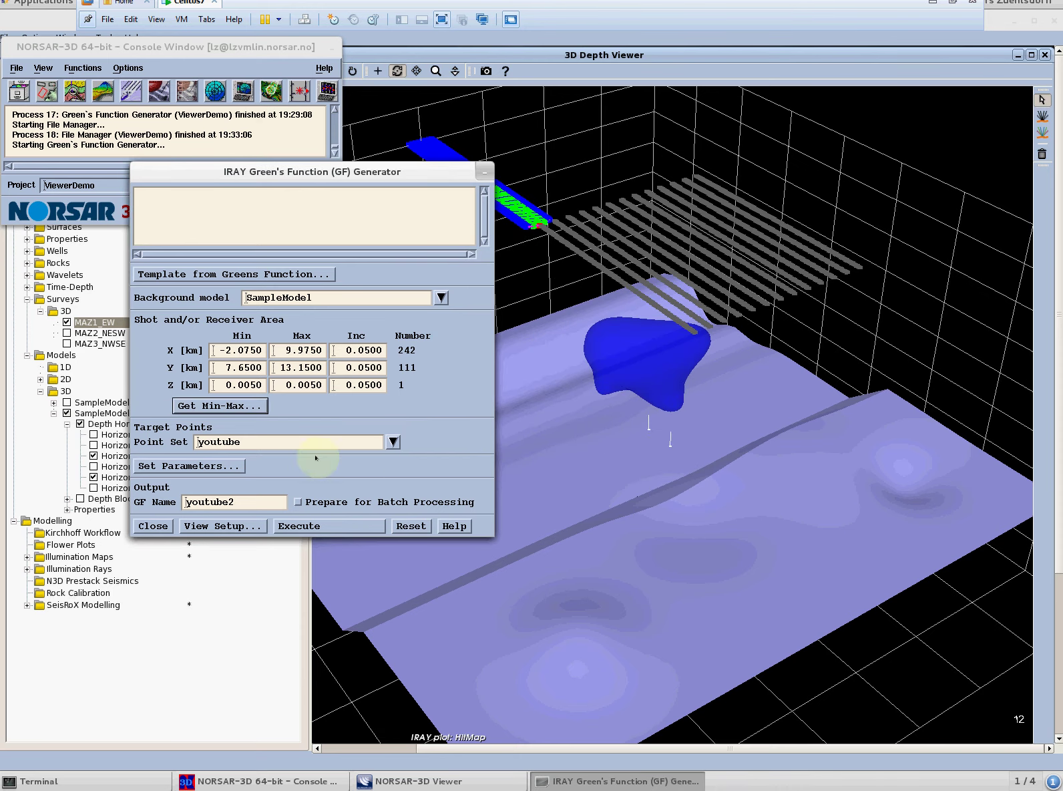
# Use the youtube point set as targets, leave batch preparation off, and execute the youtube2 run.
pyautogui.click(392, 443)
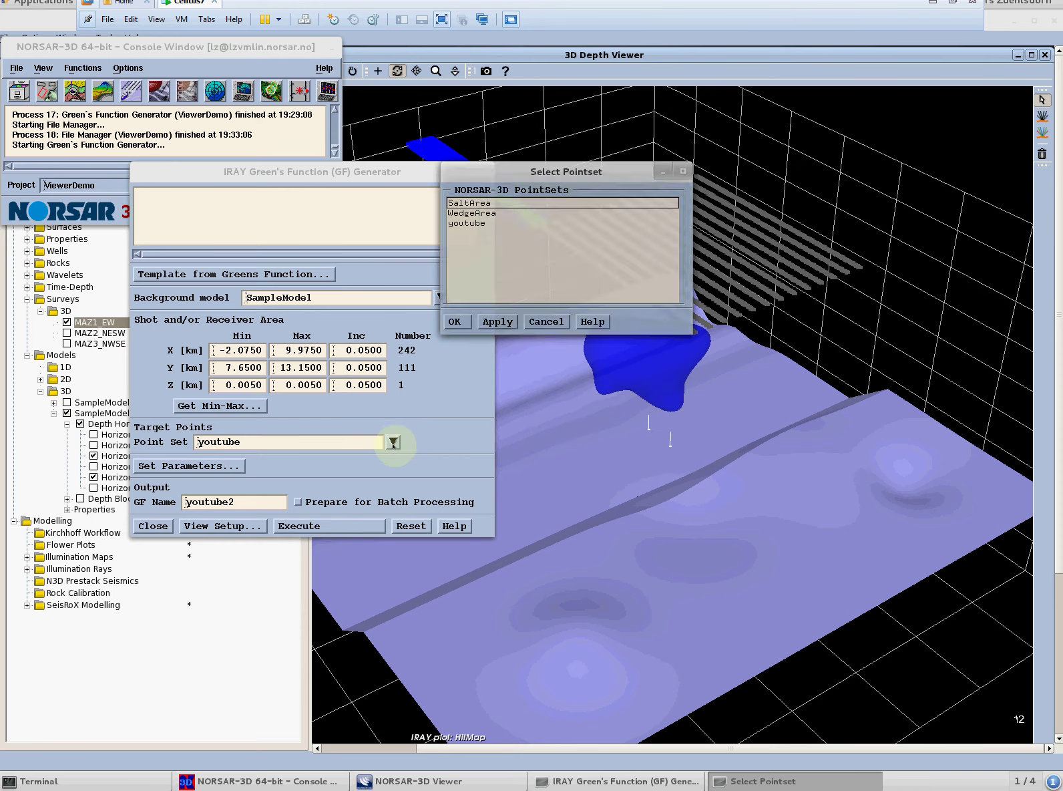
pyautogui.click(471, 223)
pyautogui.click(455, 321)
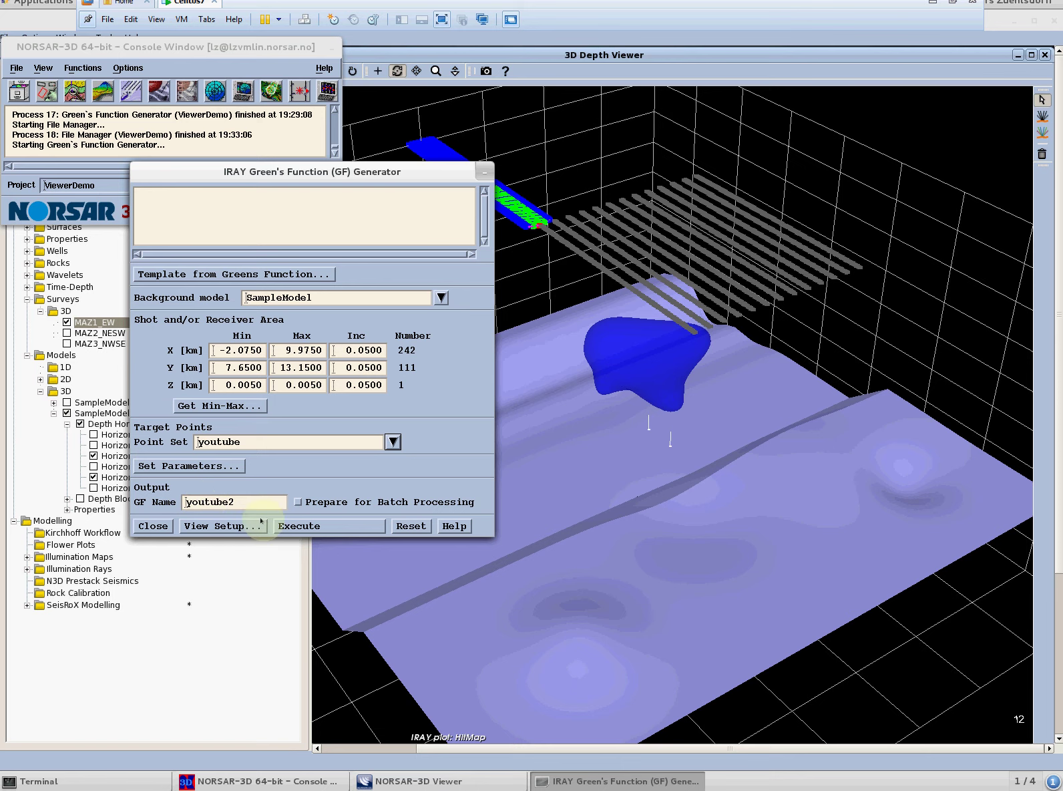
pyautogui.click(297, 502)
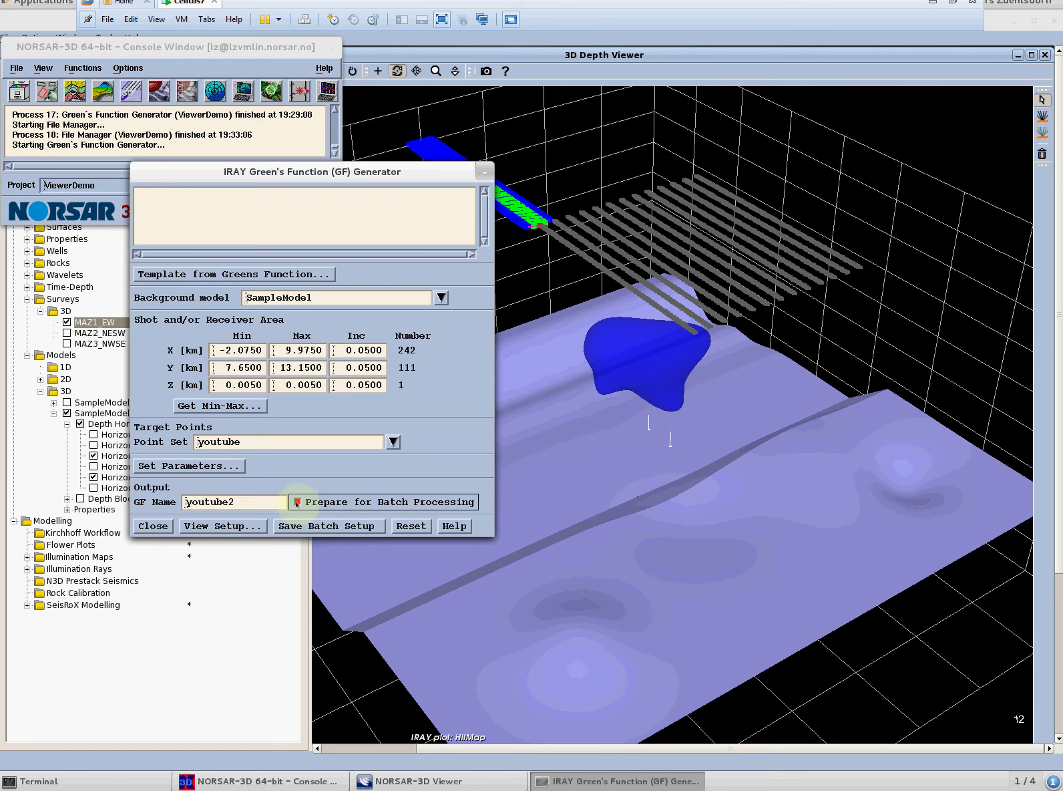
pyautogui.click(297, 502)
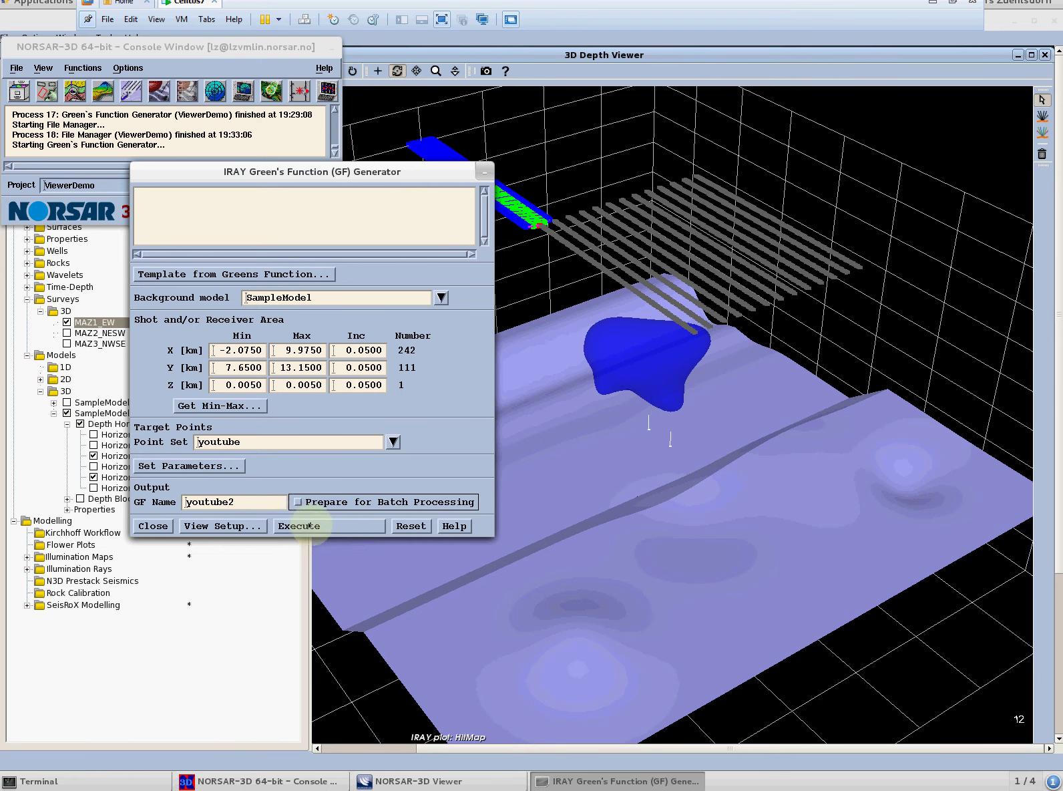
pyautogui.click(304, 527)
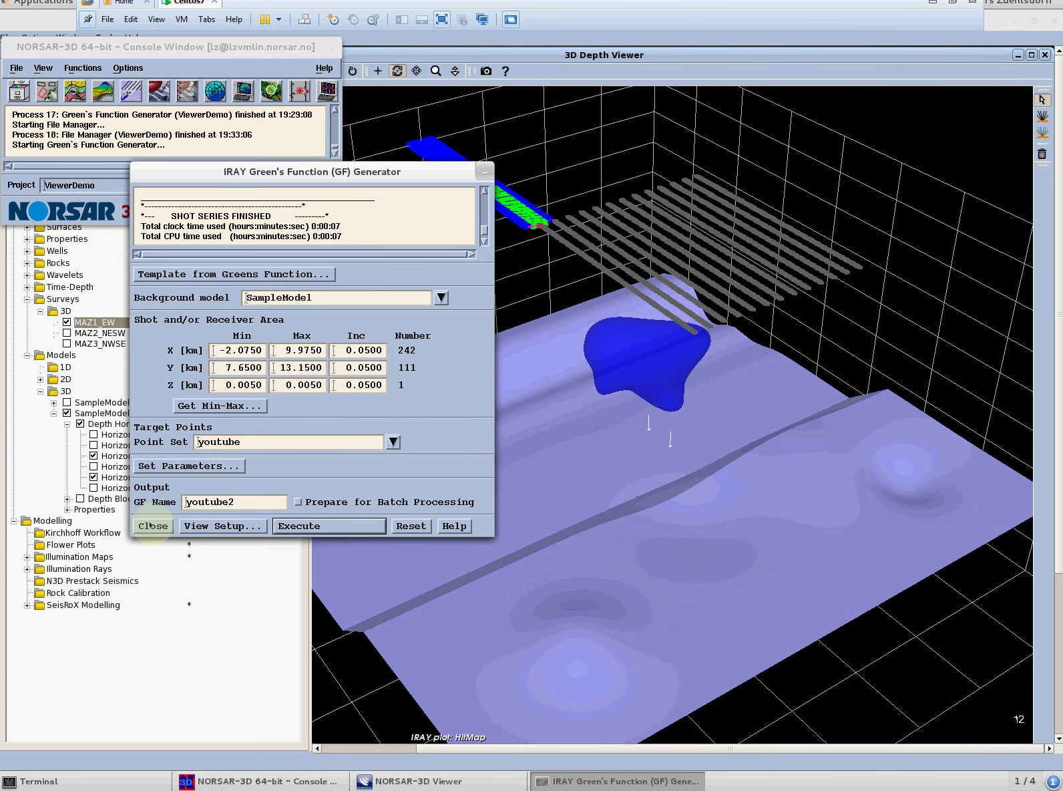
# Close the generator and create a Survey Based target-point illumination workflow named youtube2.
pyautogui.click(152, 526)
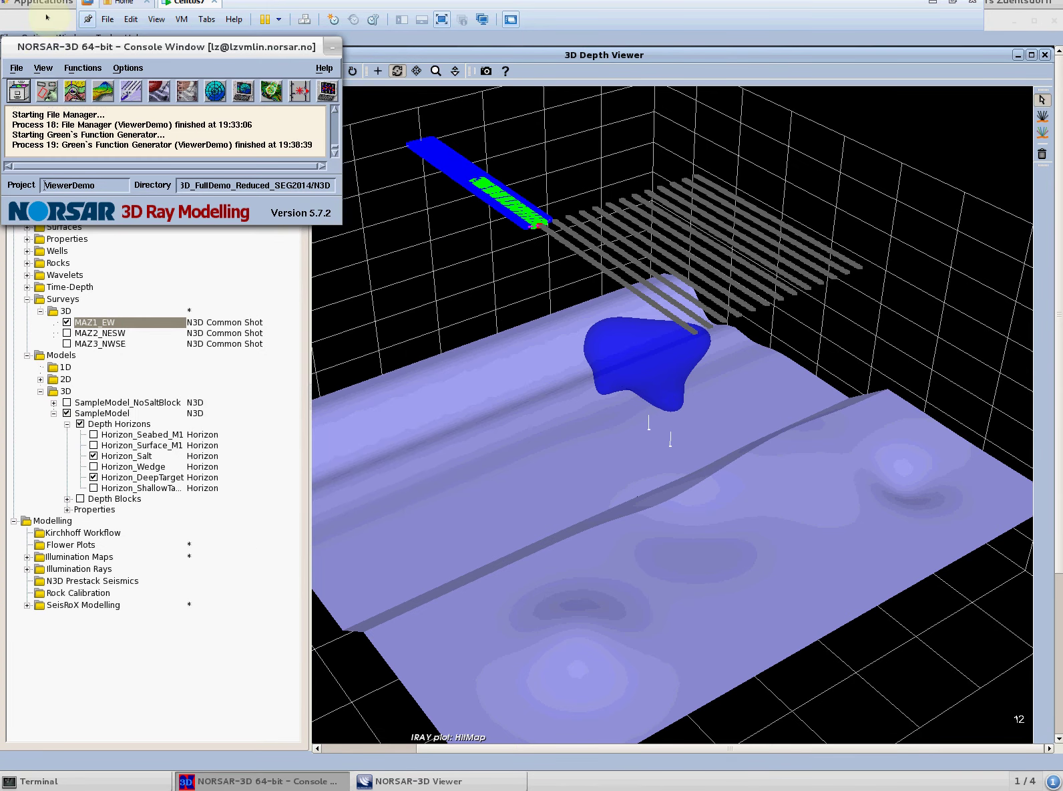
pyautogui.click(74, 65)
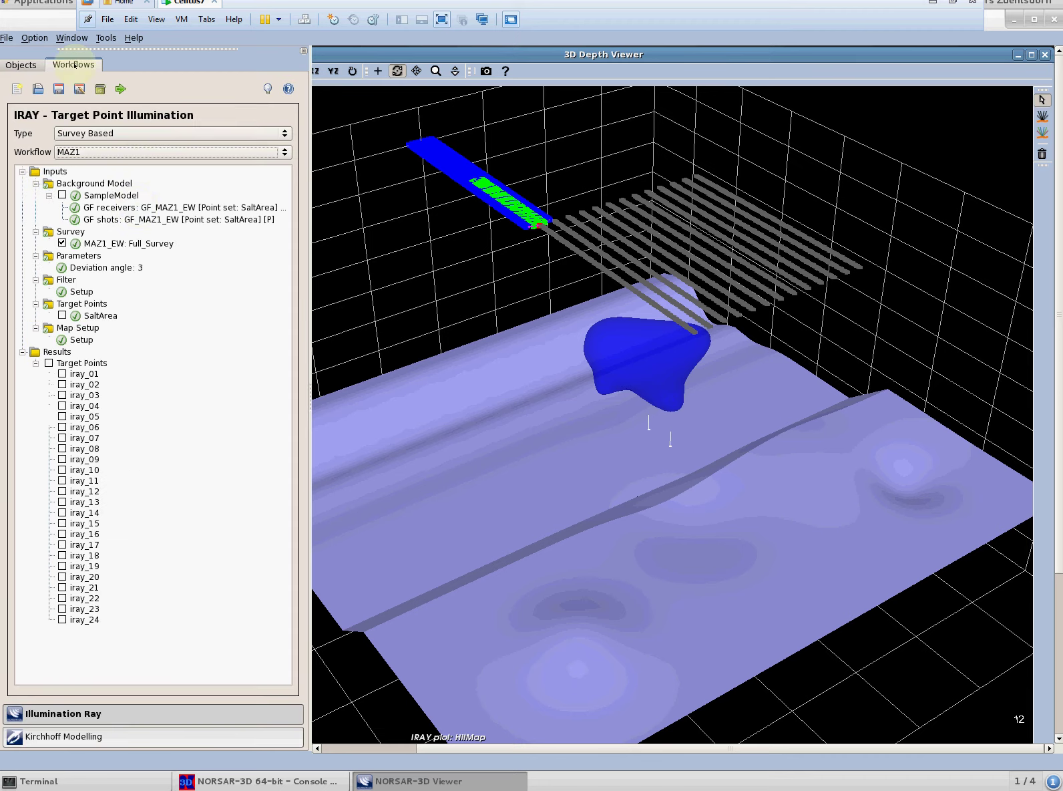
pyautogui.click(15, 91)
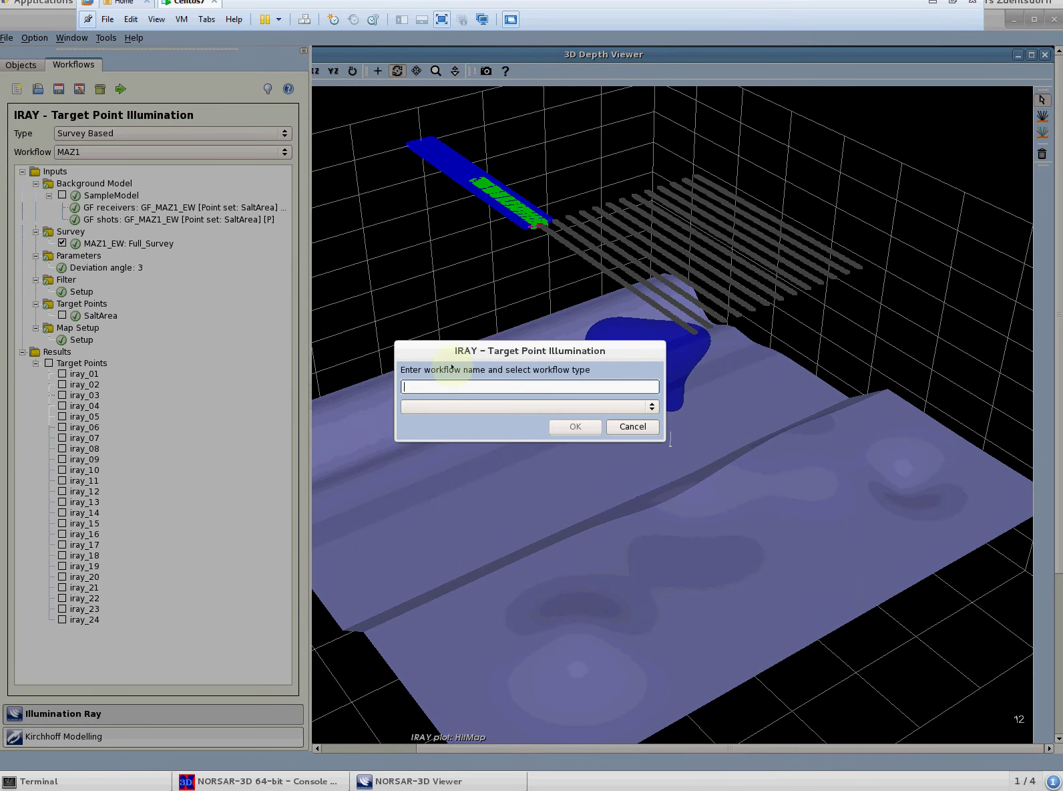
pyautogui.write('youtube2')
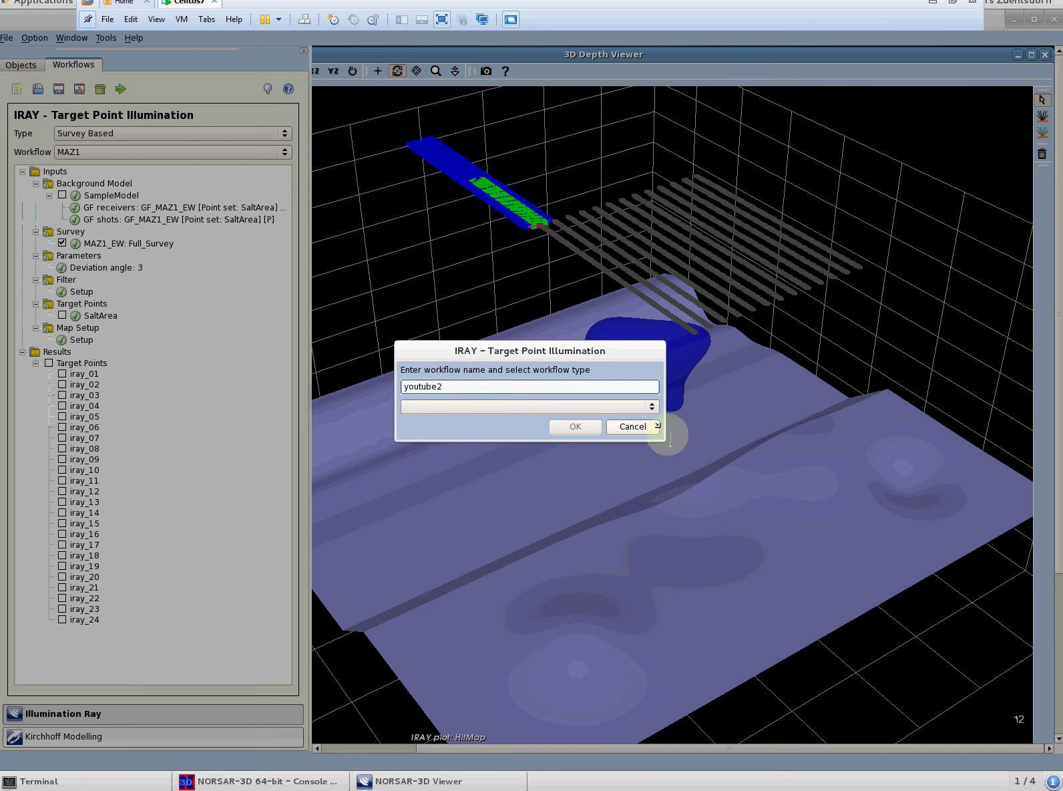
pyautogui.click(652, 407)
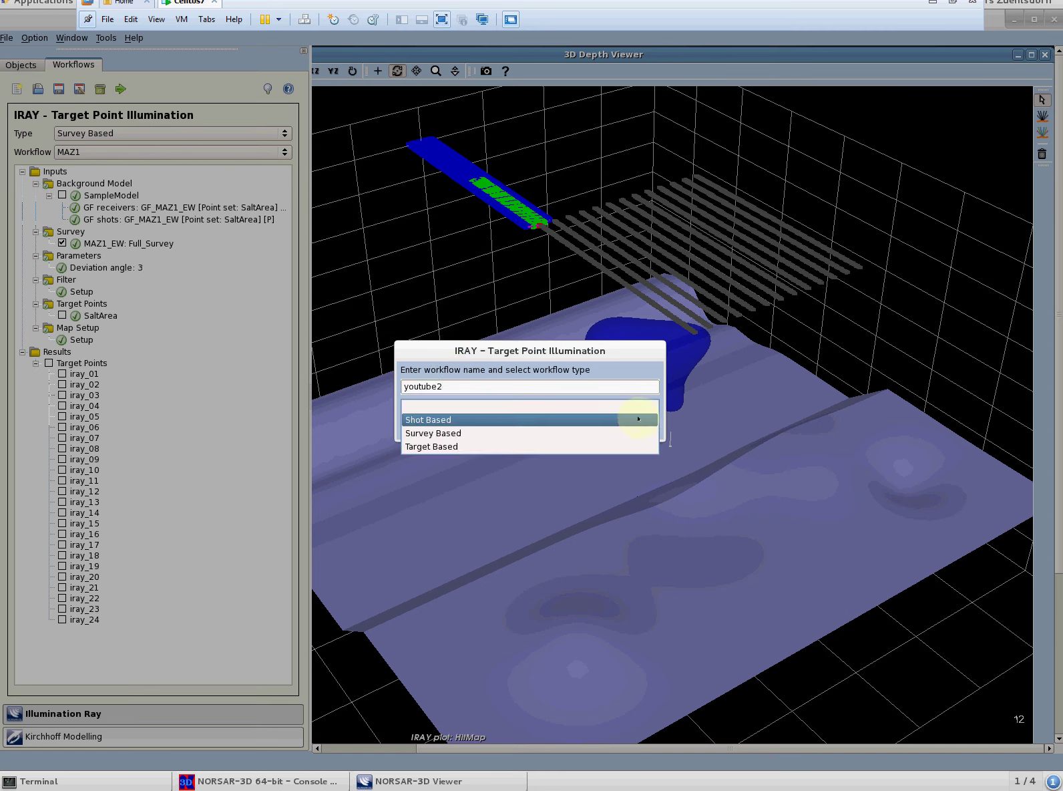
pyautogui.click(445, 437)
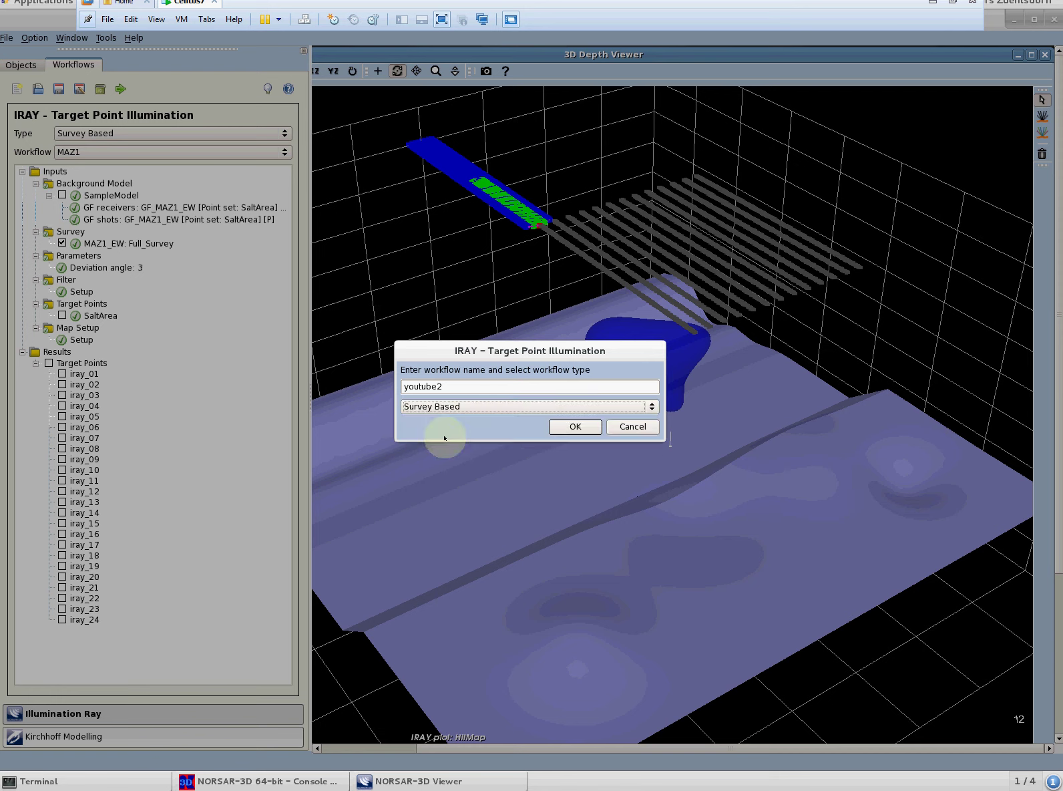
pyautogui.click(566, 428)
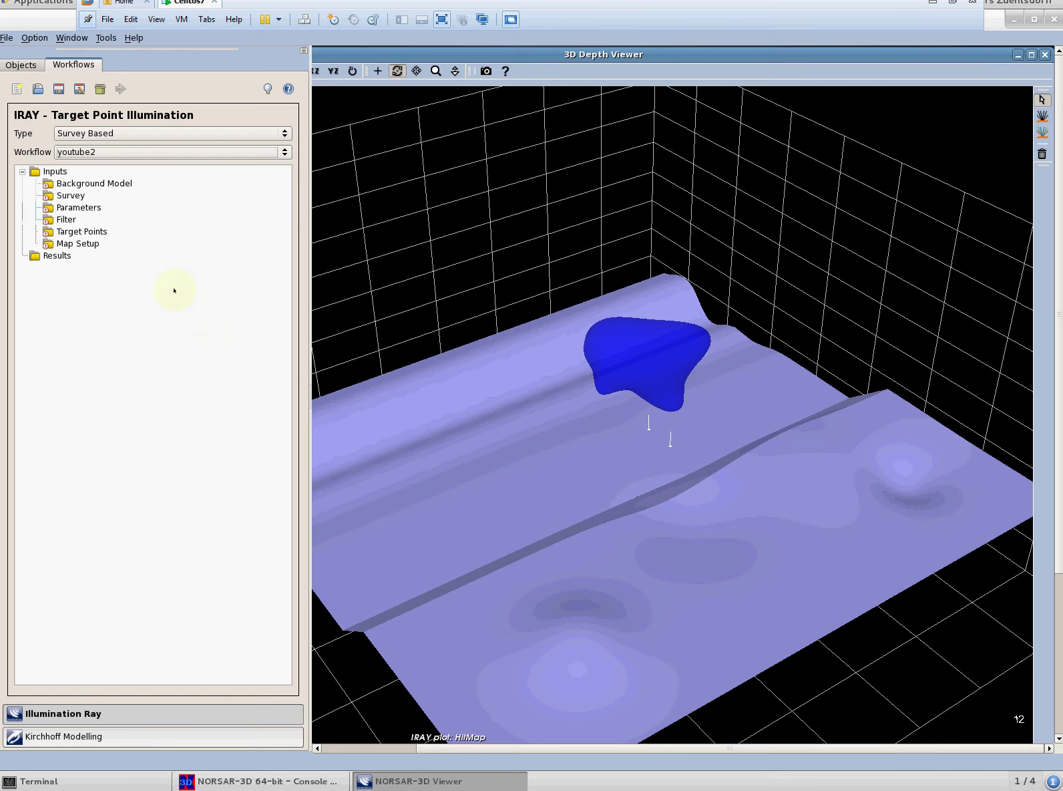
# In the Background Model settings, choose youtube2 Green's functions for both shots and receivers.
pyautogui.doubleClick(115, 183)
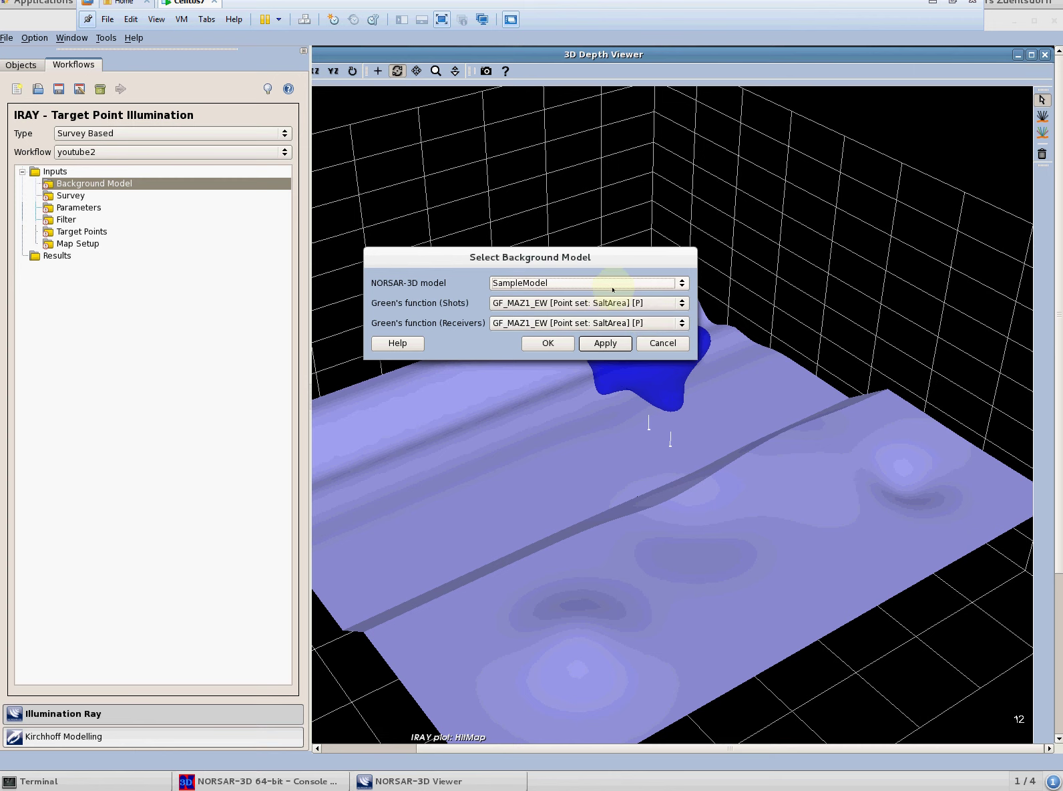
pyautogui.click(684, 303)
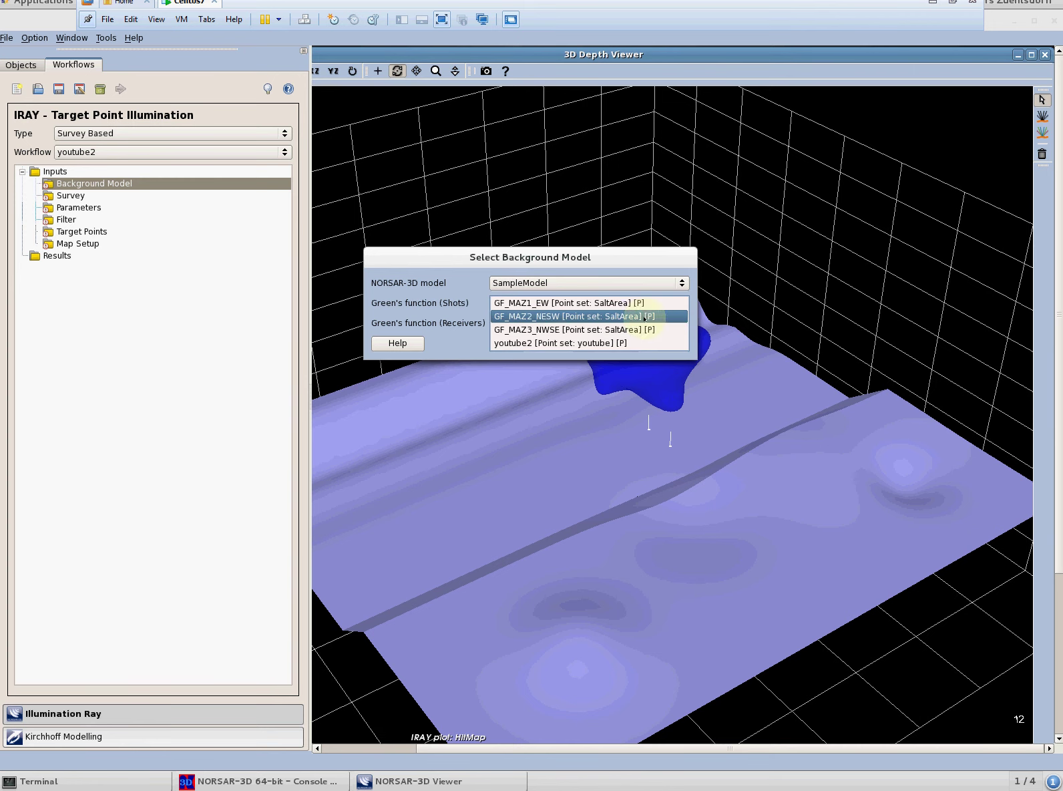
pyautogui.click(676, 342)
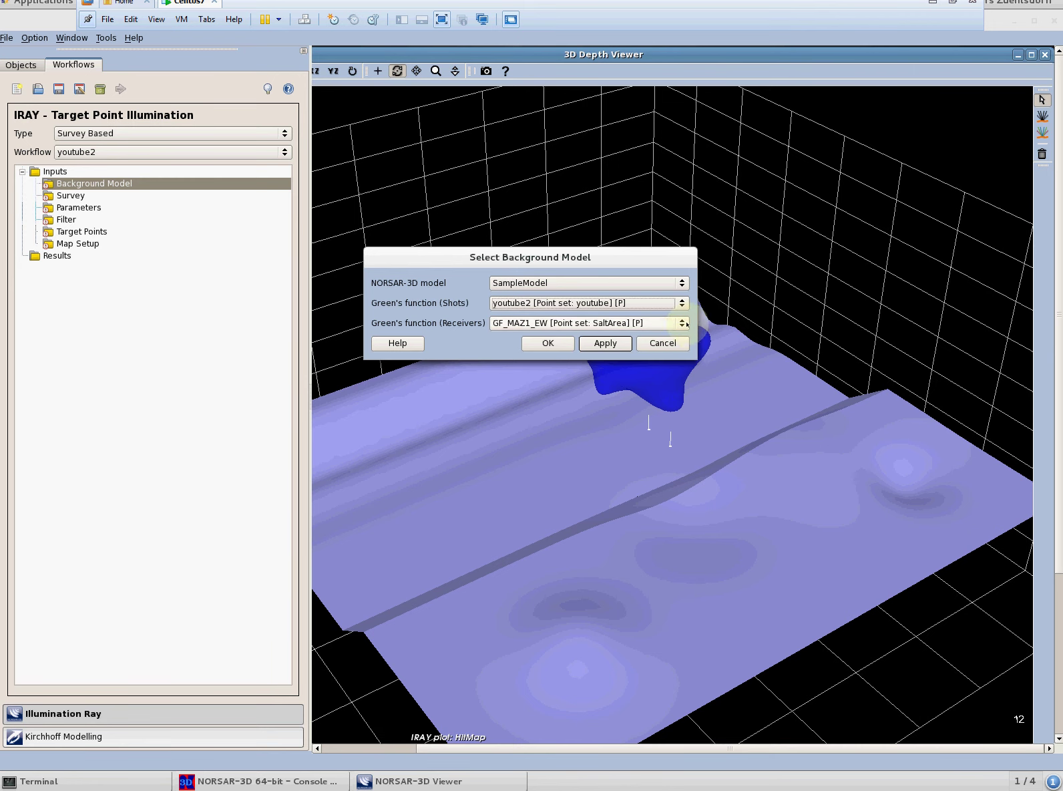
pyautogui.click(683, 324)
pyautogui.click(569, 362)
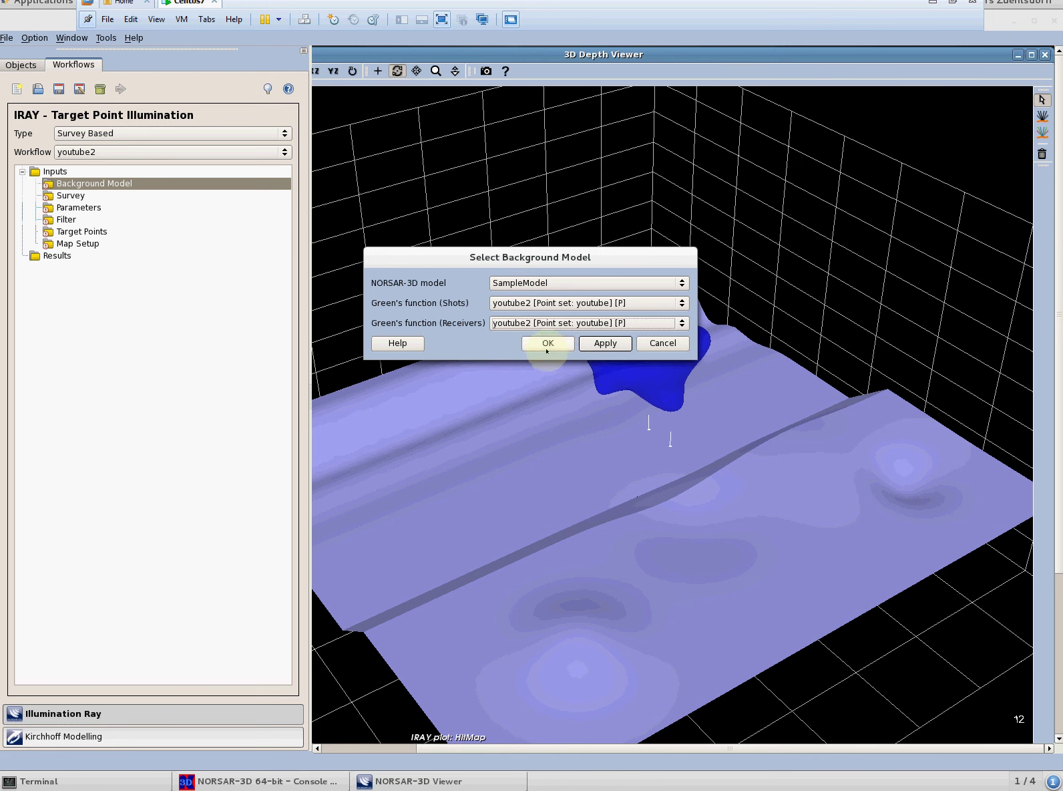
pyautogui.click(546, 343)
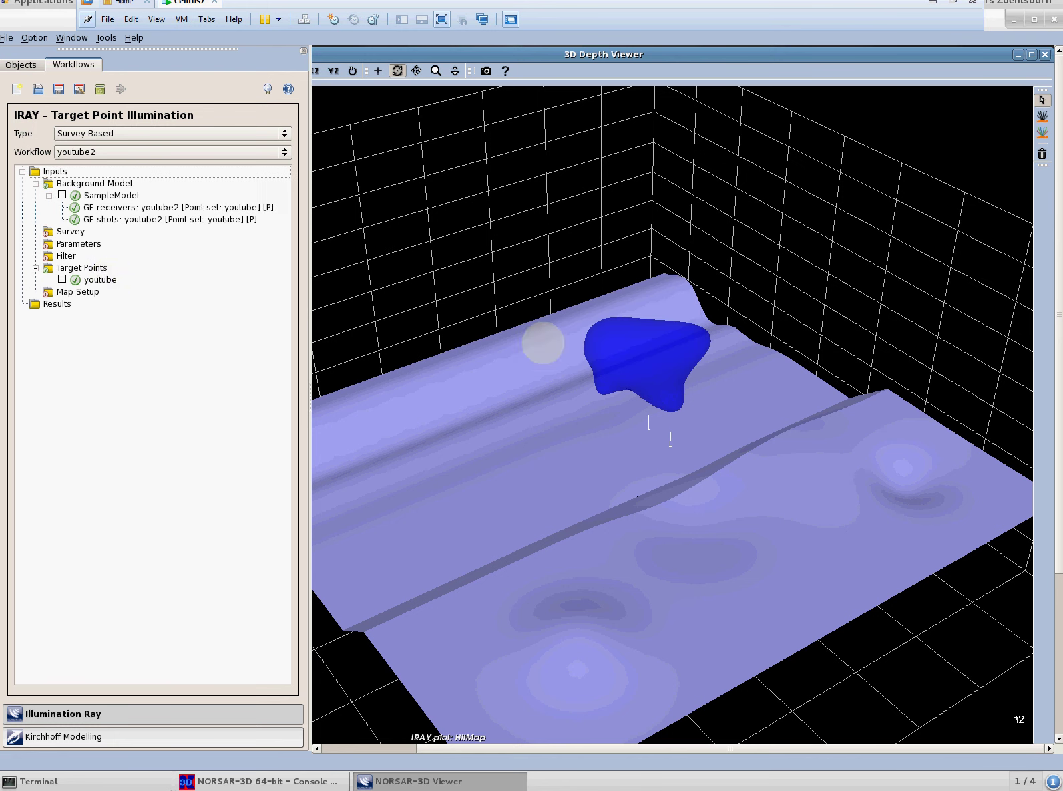
# Choose the MAZ1_EW Full_Survey and keep the deviation angle at 3.
pyautogui.doubleClick(67, 232)
pyautogui.click(434, 199)
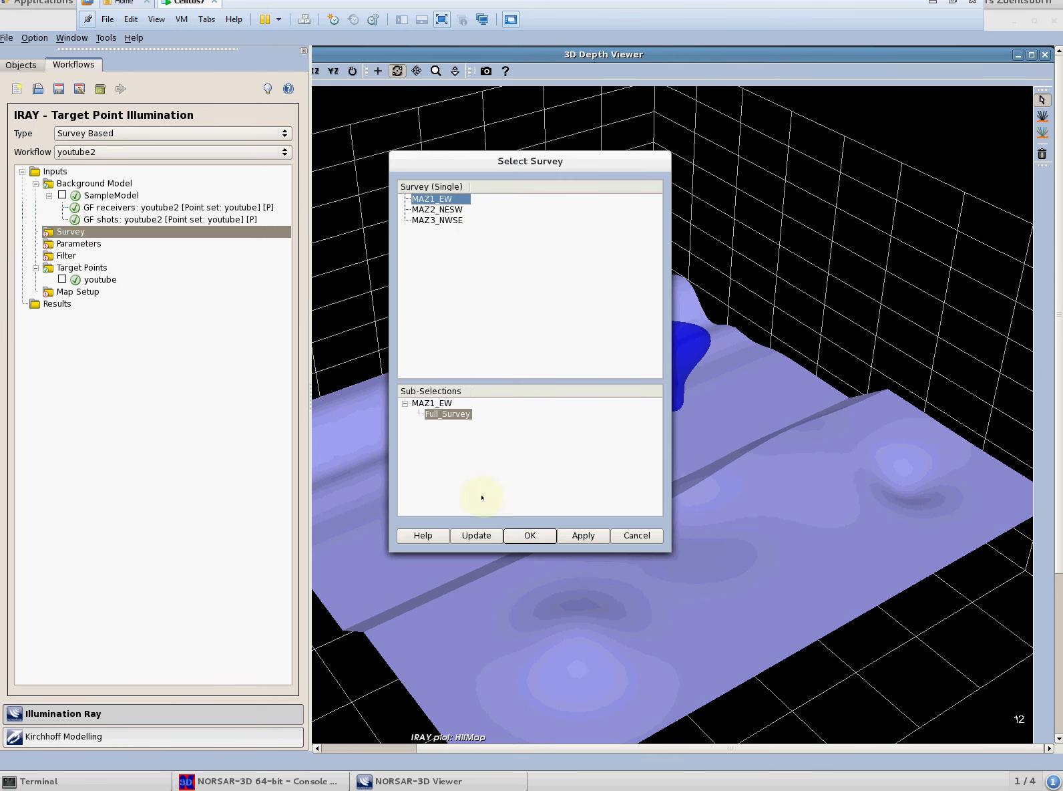
pyautogui.click(529, 535)
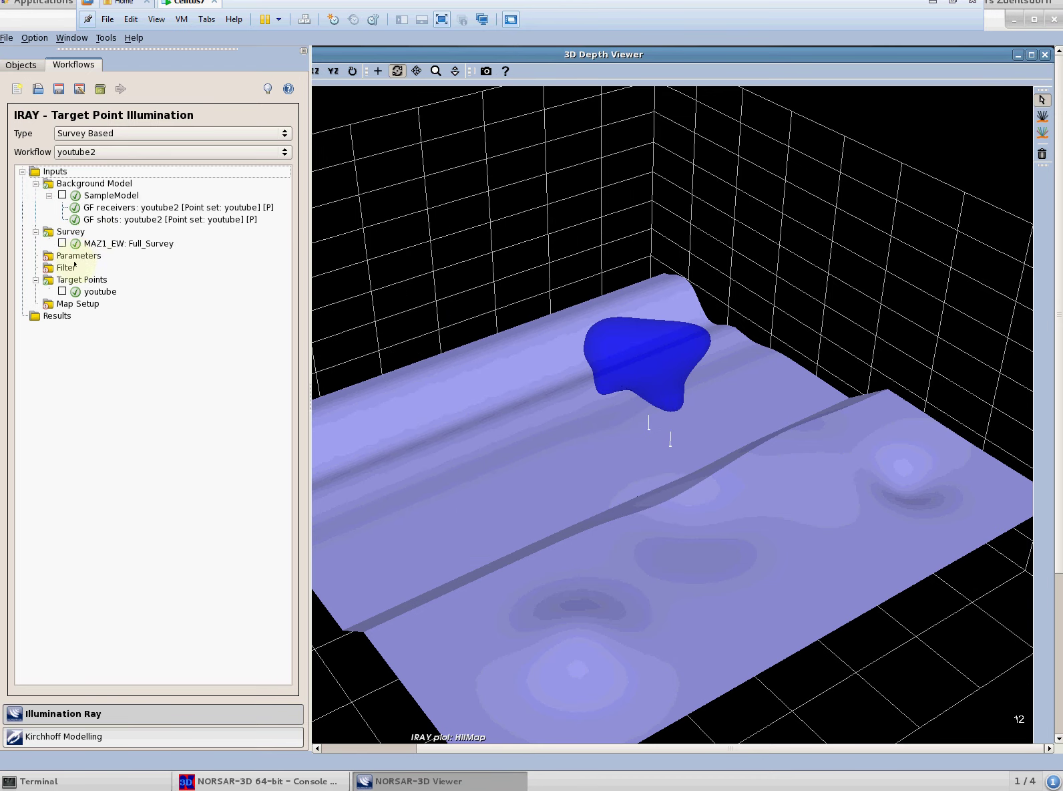
pyautogui.click(76, 257)
pyautogui.doubleClick(76, 258)
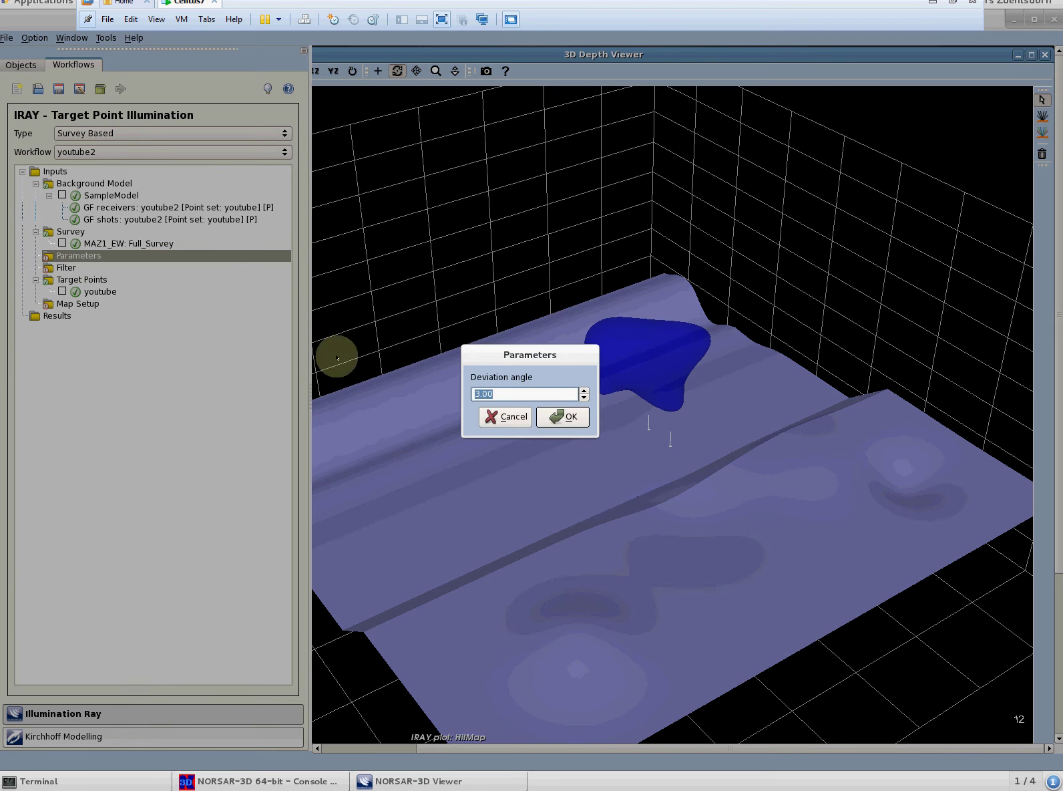
pyautogui.click(541, 418)
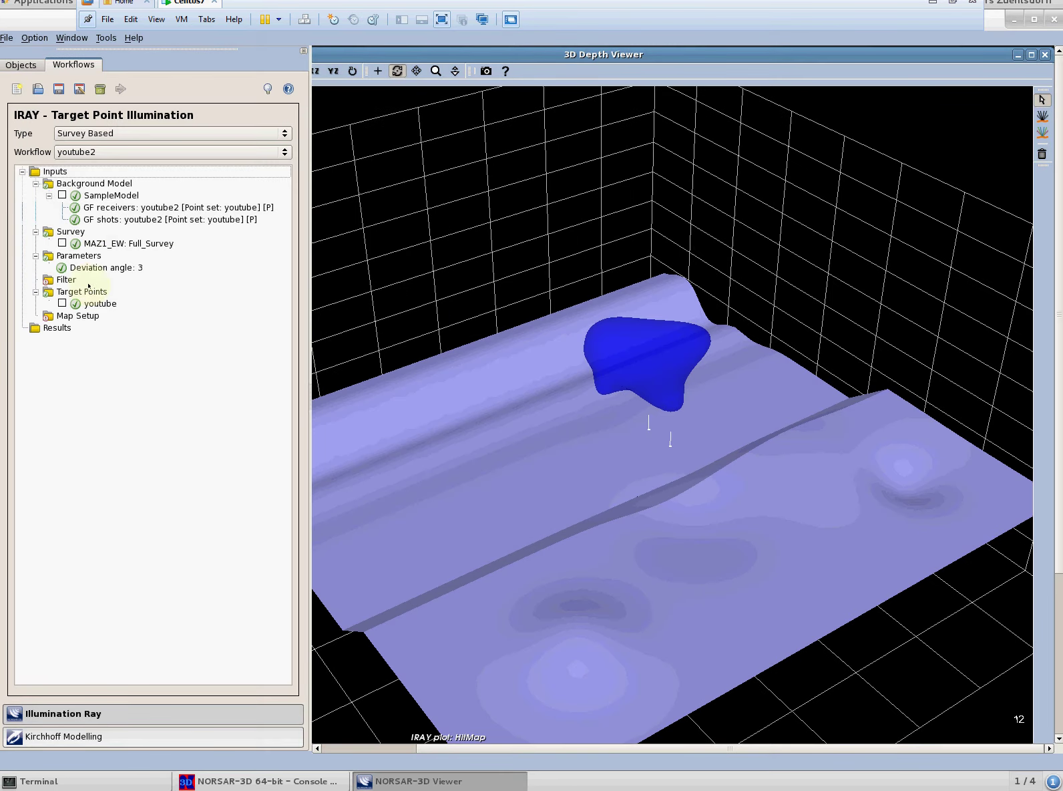
# Accept the default filter settings and hitmap map setup.
pyautogui.doubleClick(66, 280)
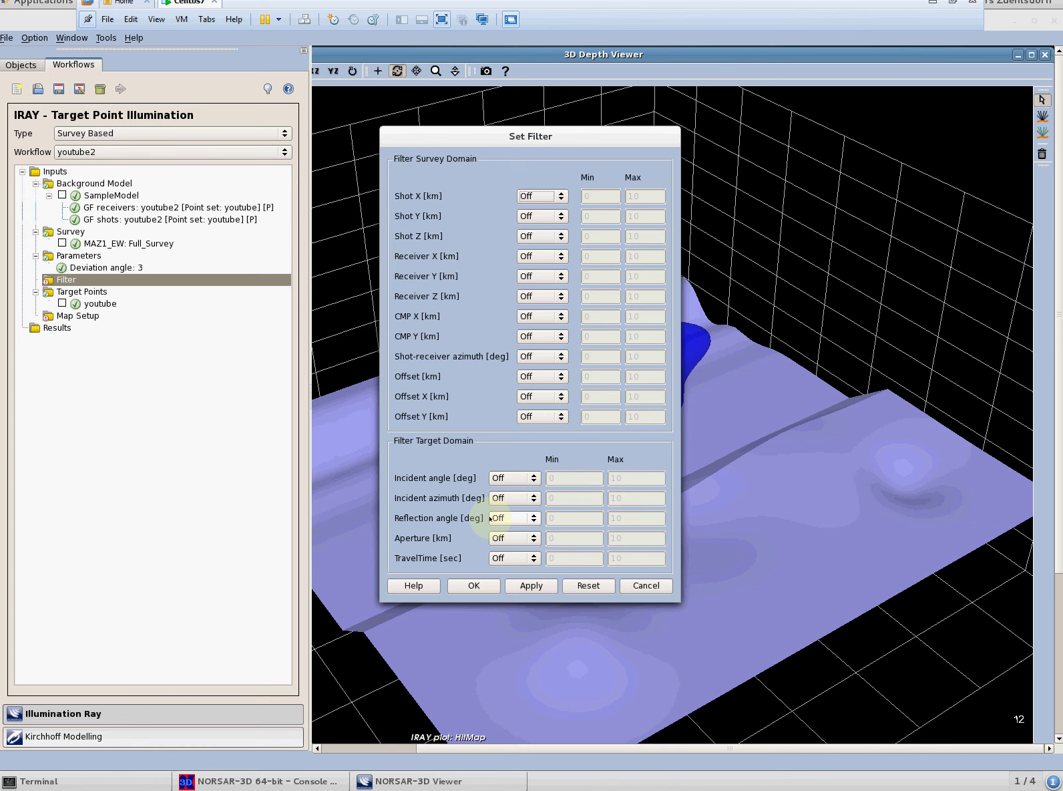
pyautogui.click(472, 585)
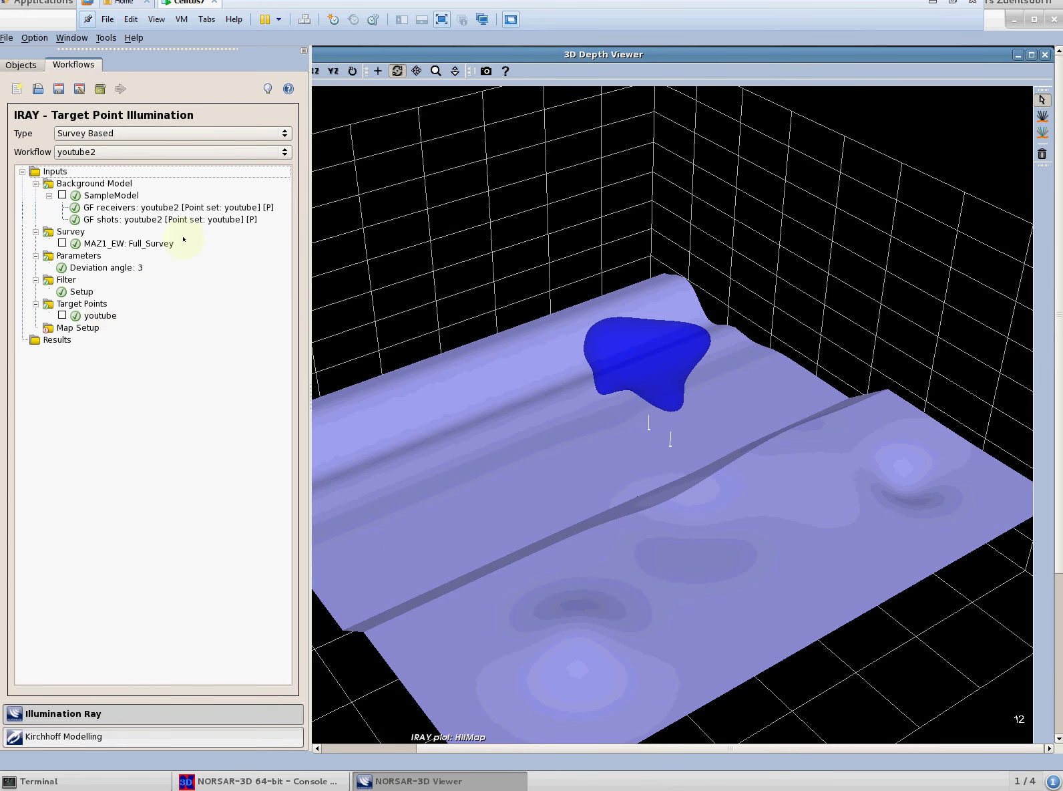
pyautogui.click(85, 330)
pyautogui.doubleClick(84, 333)
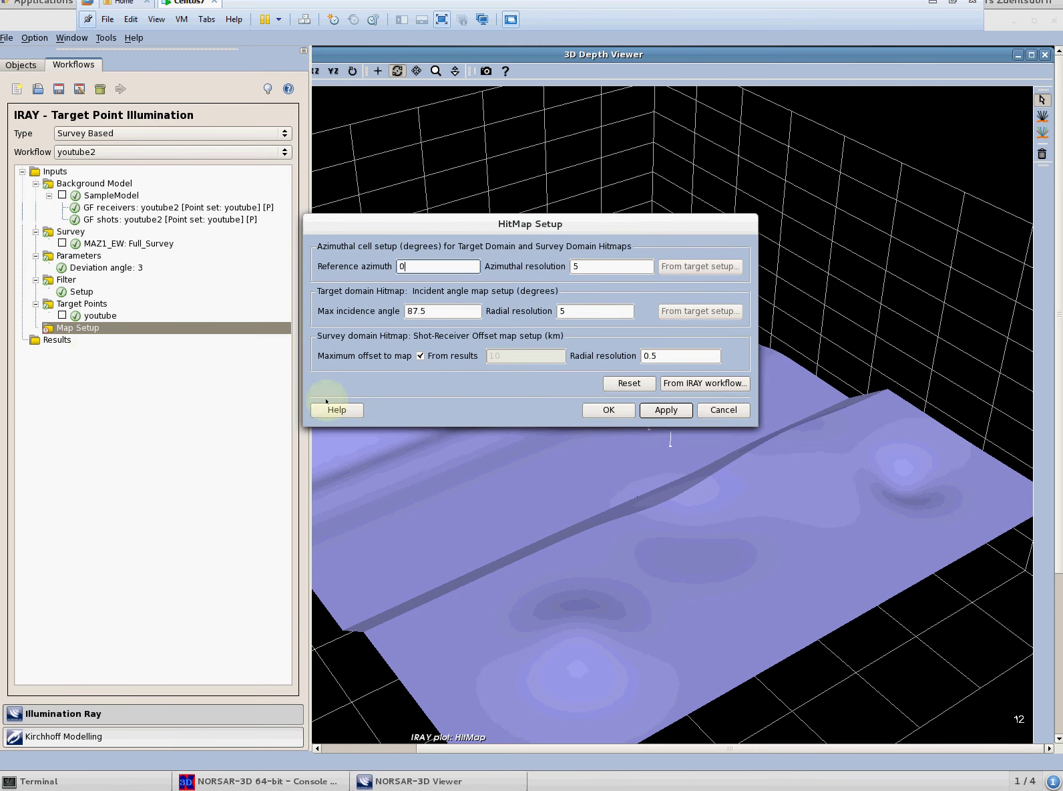
pyautogui.click(600, 408)
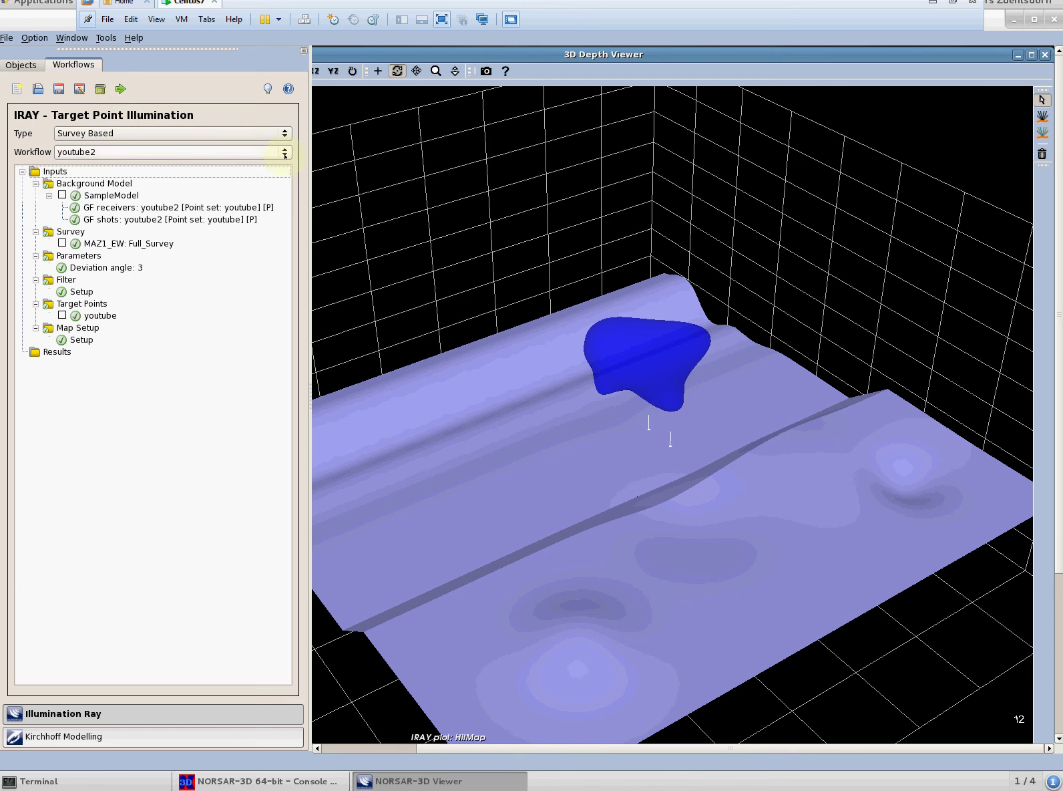
# Switch to the MAZ1 workflow and display its 24 result target points iray_01–iray_24.
pyautogui.click(283, 153)
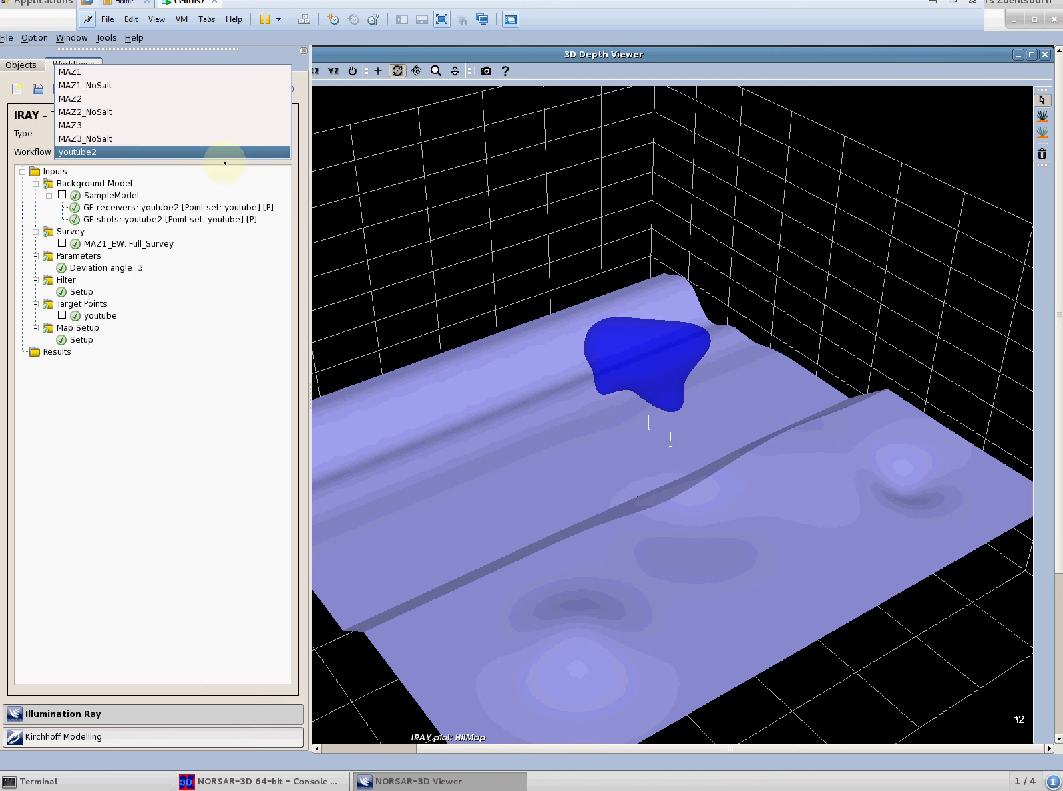
pyautogui.click(110, 72)
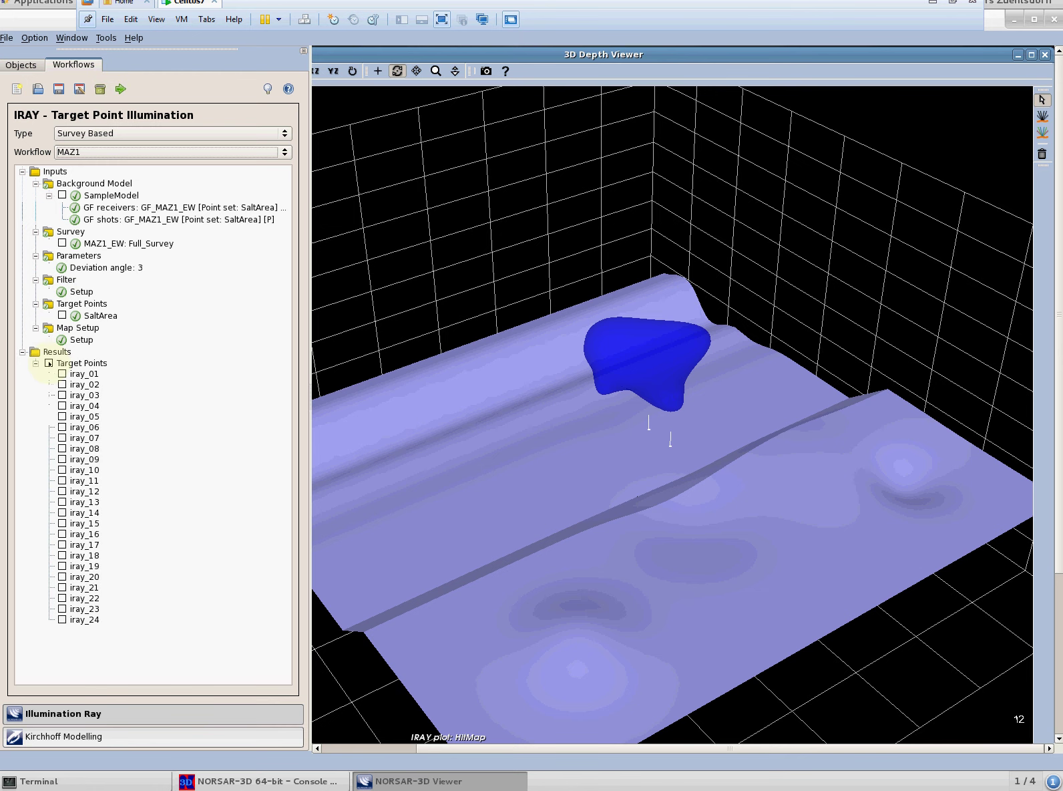
pyautogui.click(48, 363)
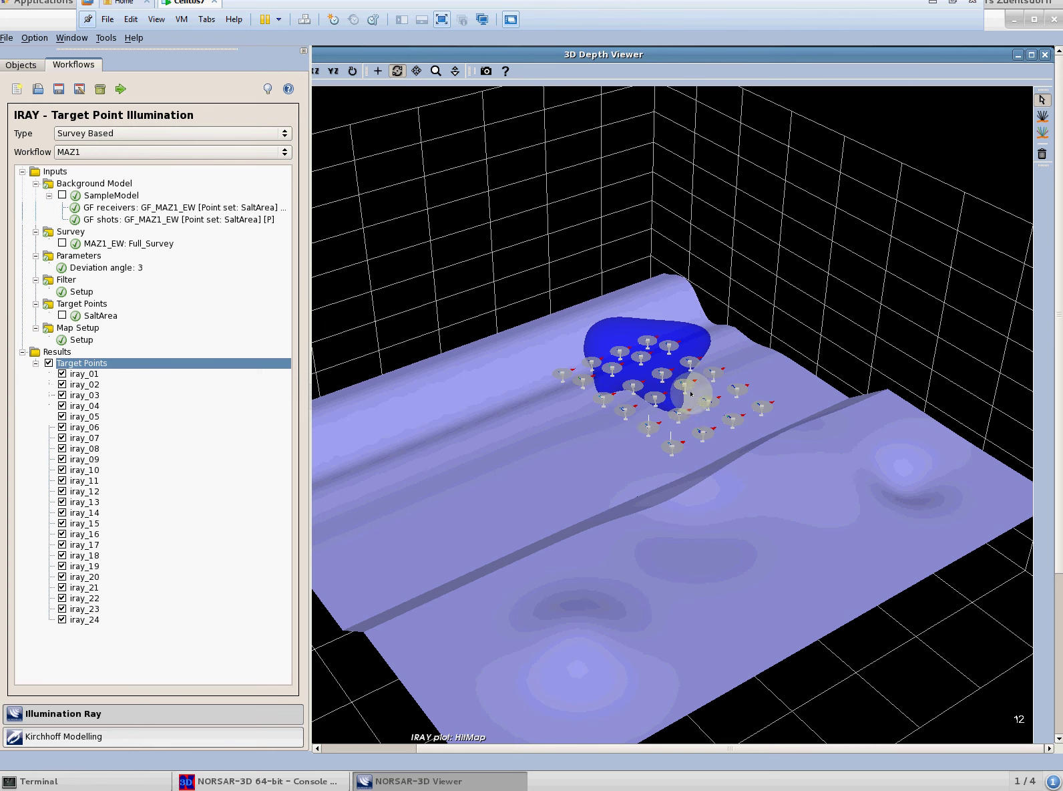
# Open iray_5's hitmap polar plot, show MAZ1_EW survey lines, and centre on azimuth 270°, offset 3.25 km.
pyautogui.click(646, 428)
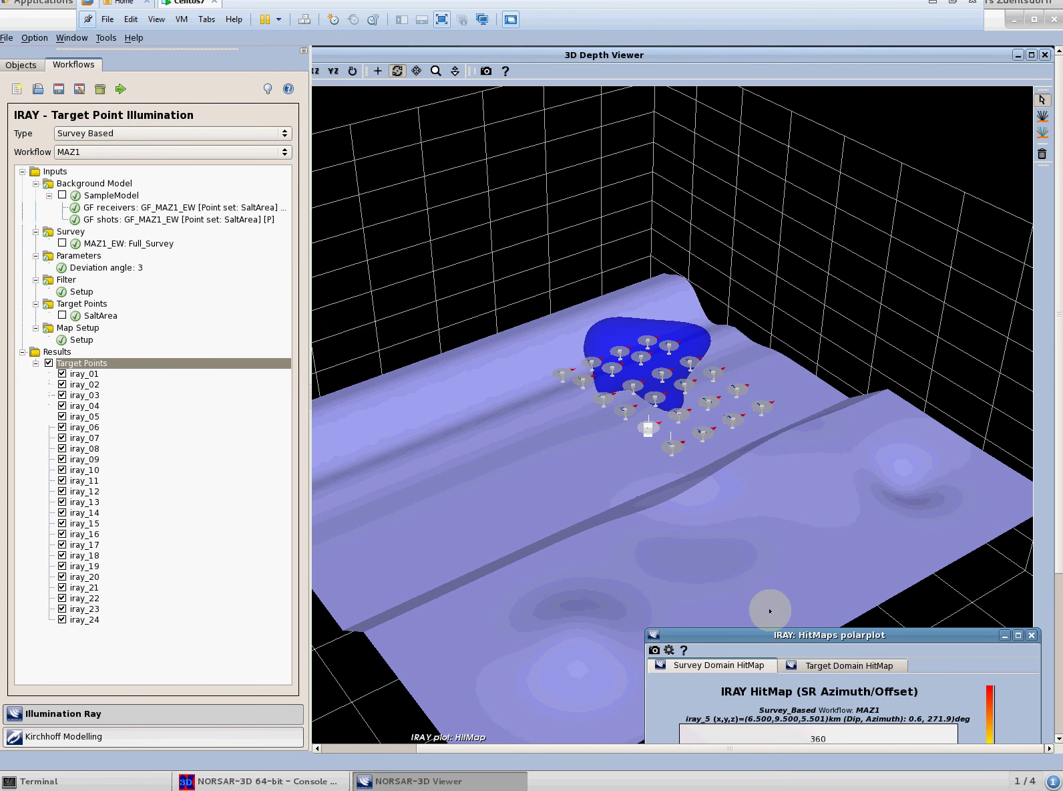
pyautogui.moveTo(760, 628); pyautogui.dragTo(722, 358)
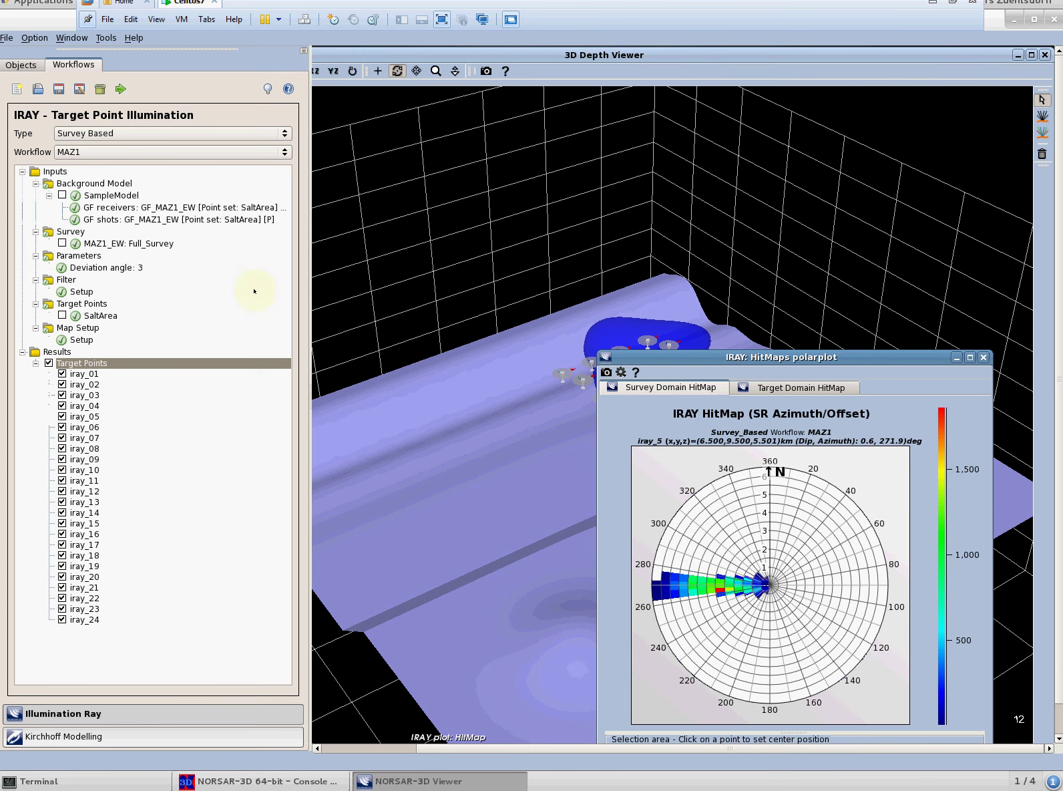
pyautogui.click(62, 243)
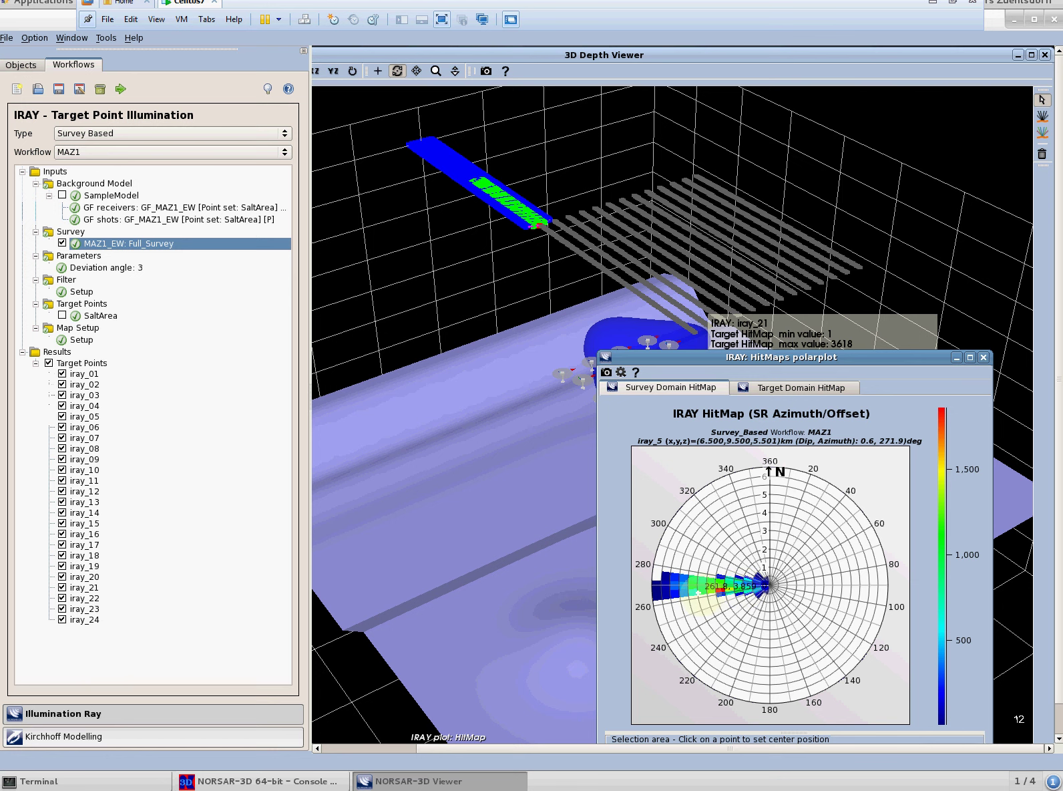
pyautogui.click(710, 585)
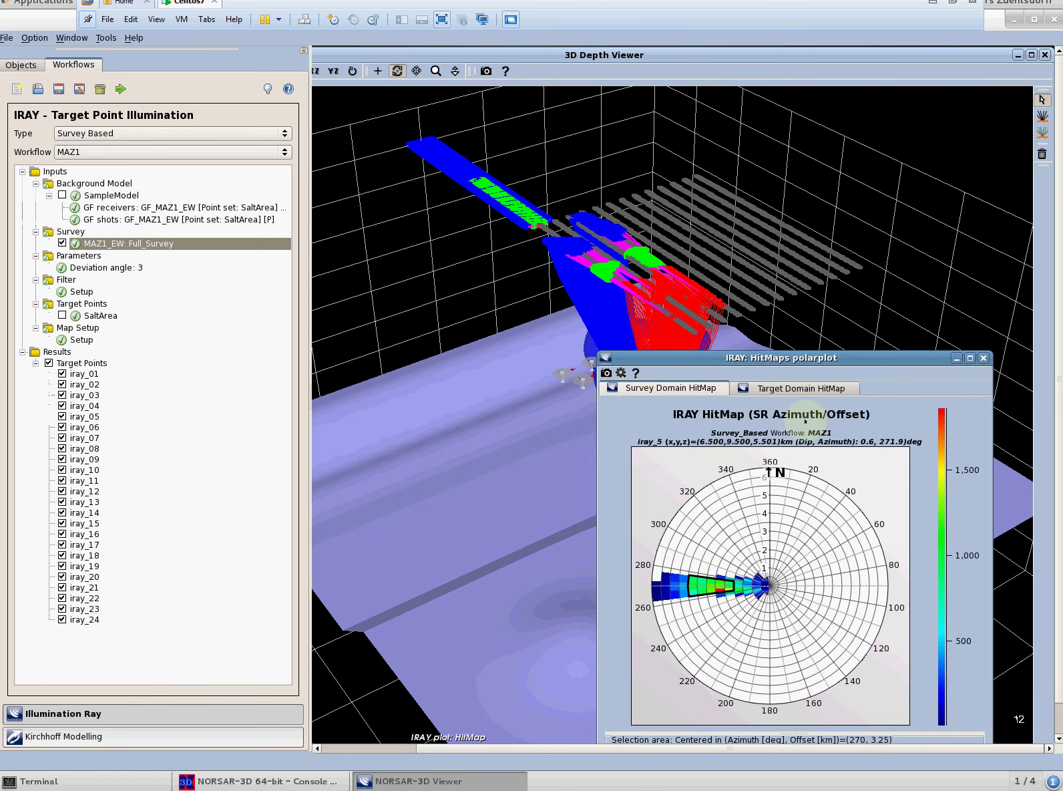
# Move the hitmap plot aside and orbit to a side view of rays reaching iray_05 through the salt.
pyautogui.moveTo(792, 357); pyautogui.dragTo(816, 525)
pyautogui.moveTo(816, 622); pyautogui.dragTo(814, 646)
pyautogui.moveTo(576, 304); pyautogui.dragTo(749, 304)
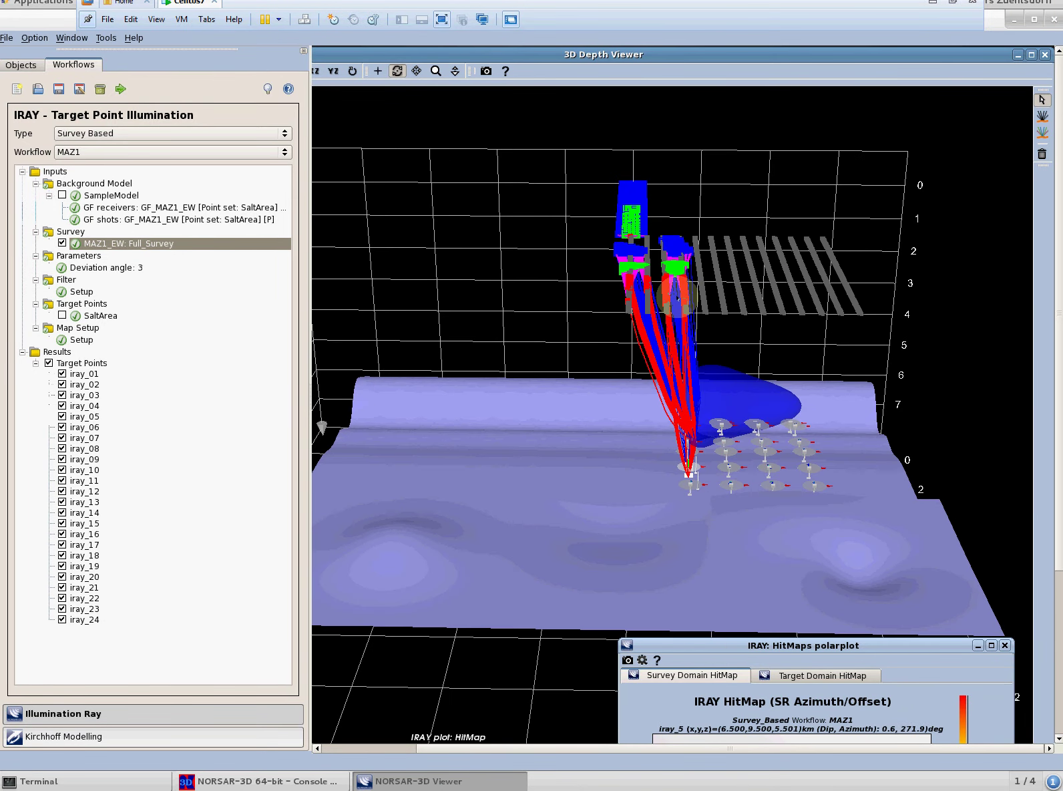
pyautogui.moveTo(687, 465)
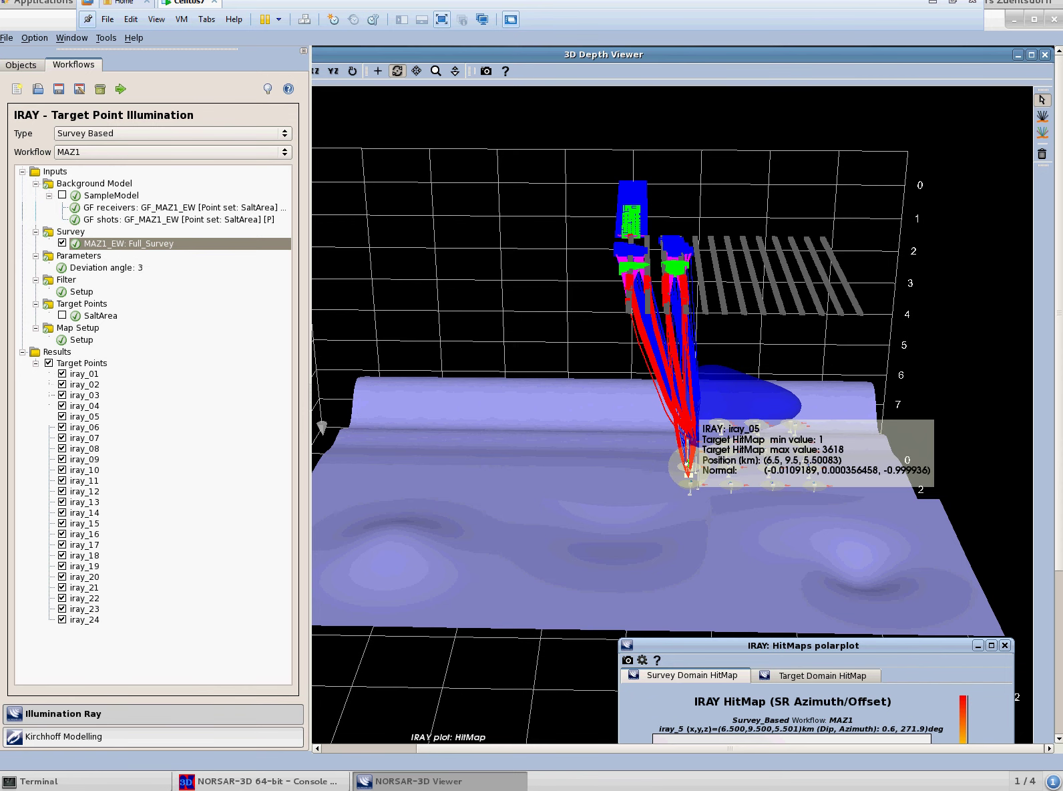
pyautogui.moveTo(672, 419); pyautogui.dragTo(676, 391)
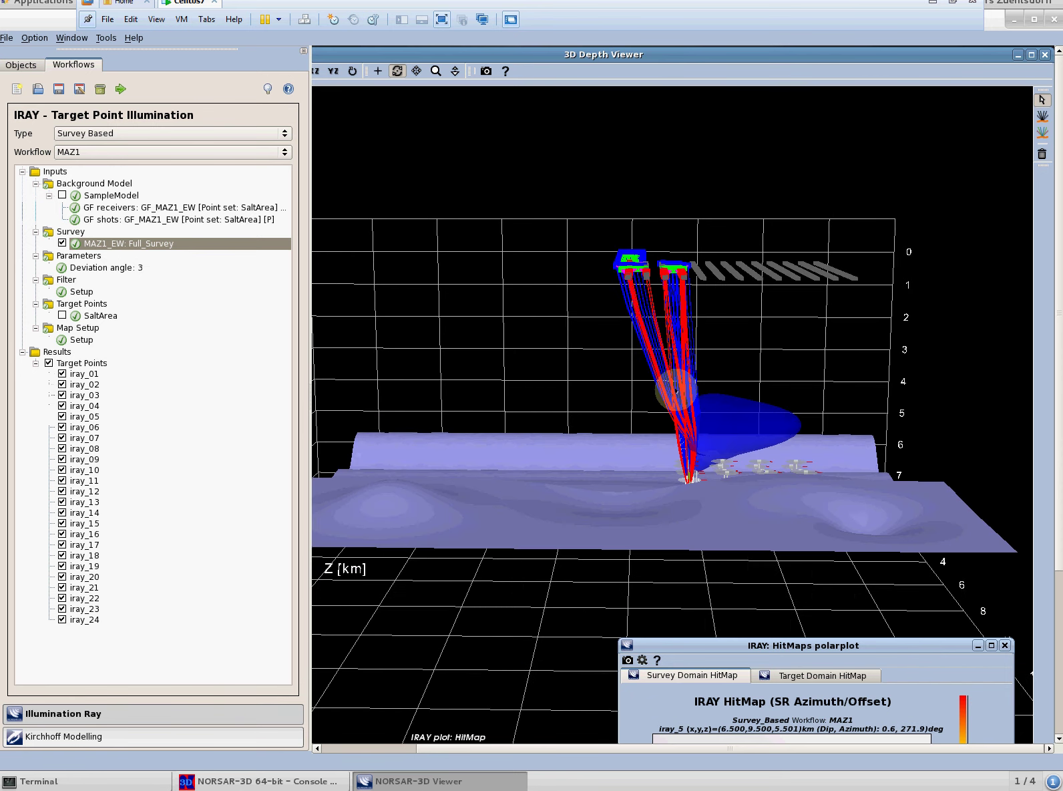